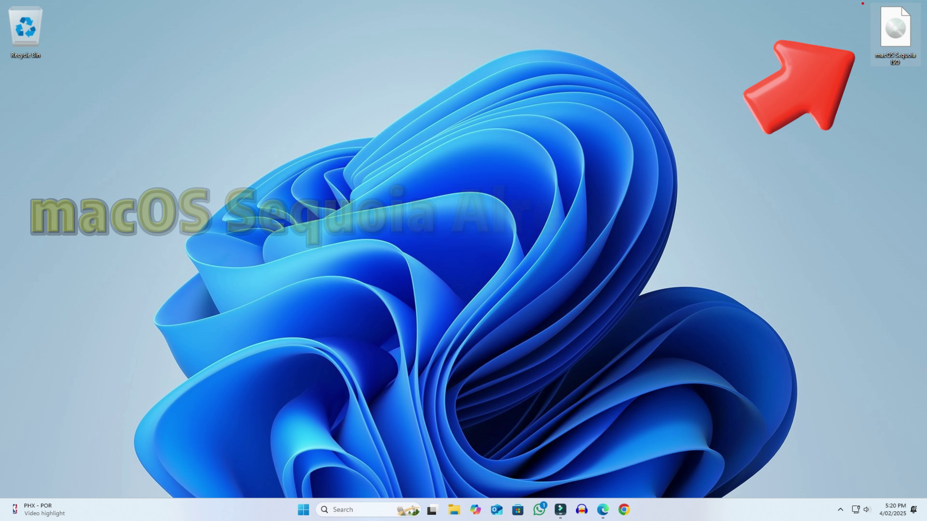
Check the macOS Sequoia ISO file's properties, noting its 16.1 GB size
right_click(890, 40)
click(794, 175)
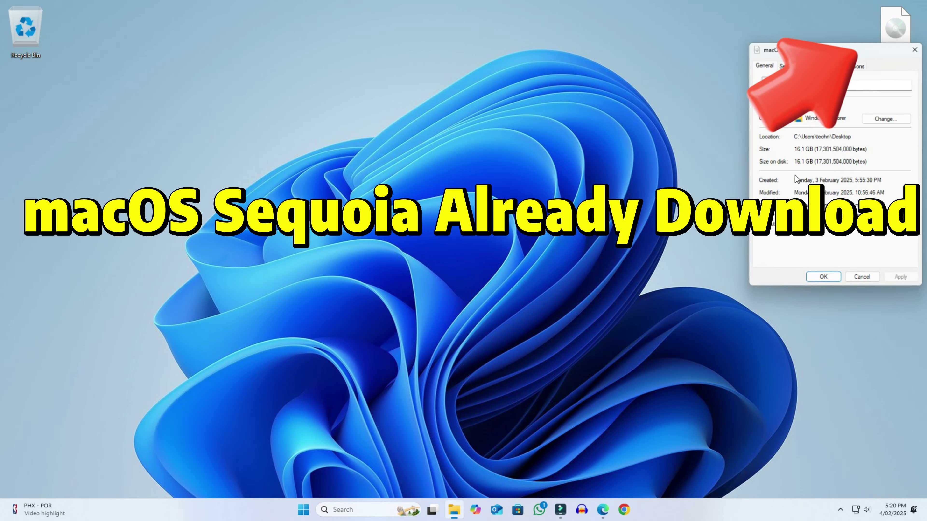
drag(794, 150, 805, 149)
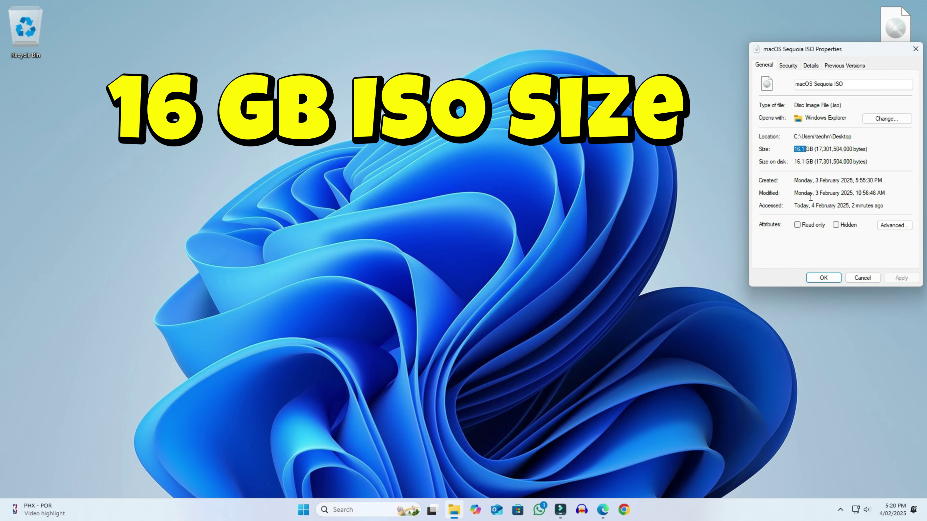
click(863, 278)
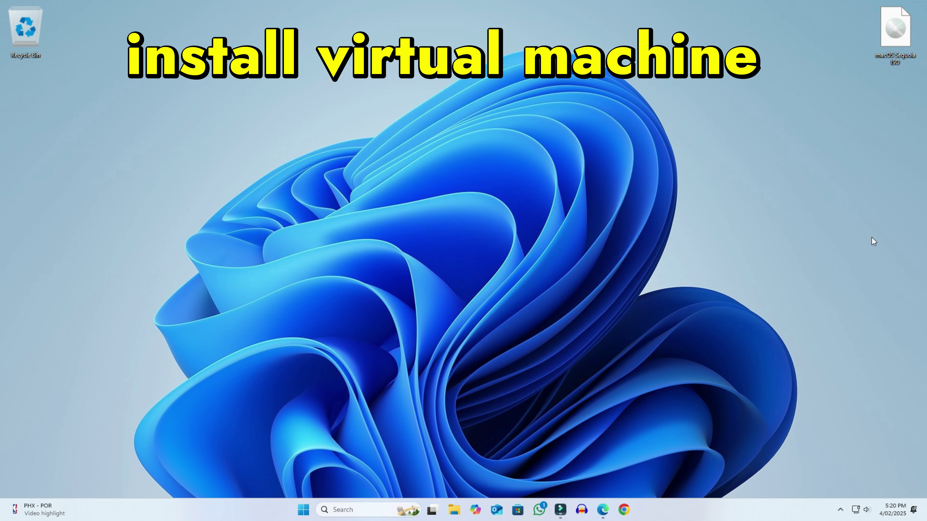
Search Google in Chrome for 'vmware workstation download'
click(623, 510)
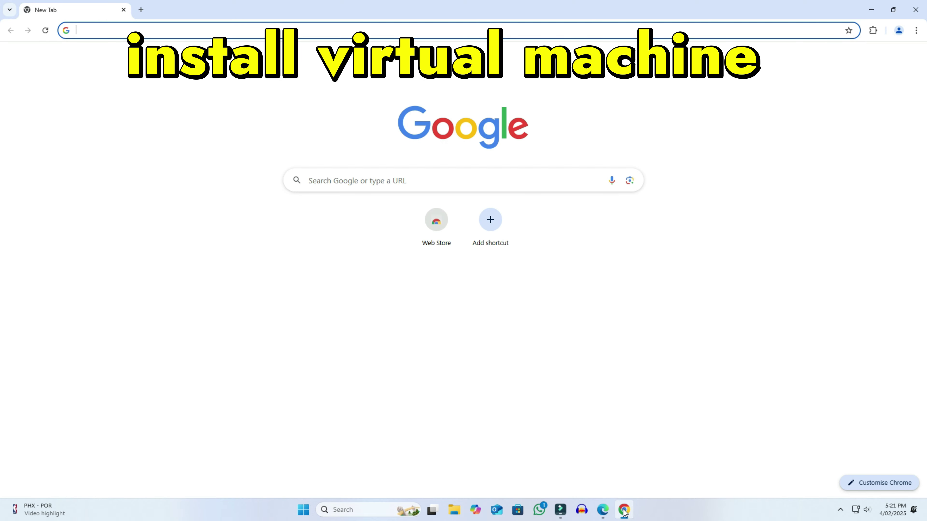
text(vmware w)
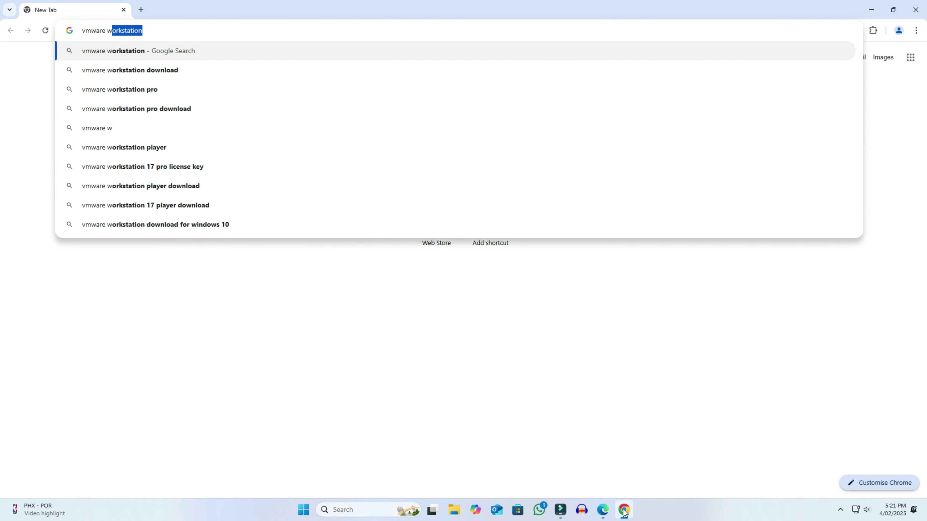
key(Down)
key(Return)
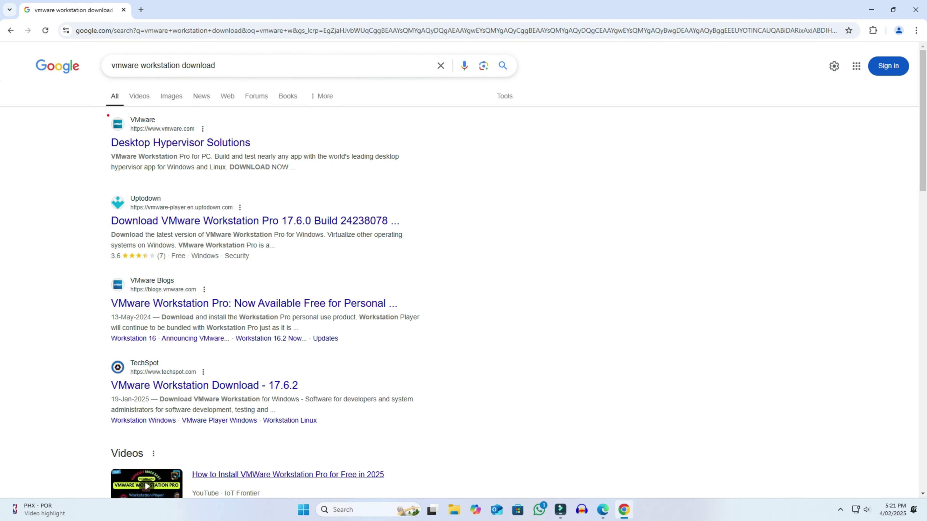
From VMware's Desktop Hypervisor Solutions page, start the Workstation Pro for PC download
click(226, 142)
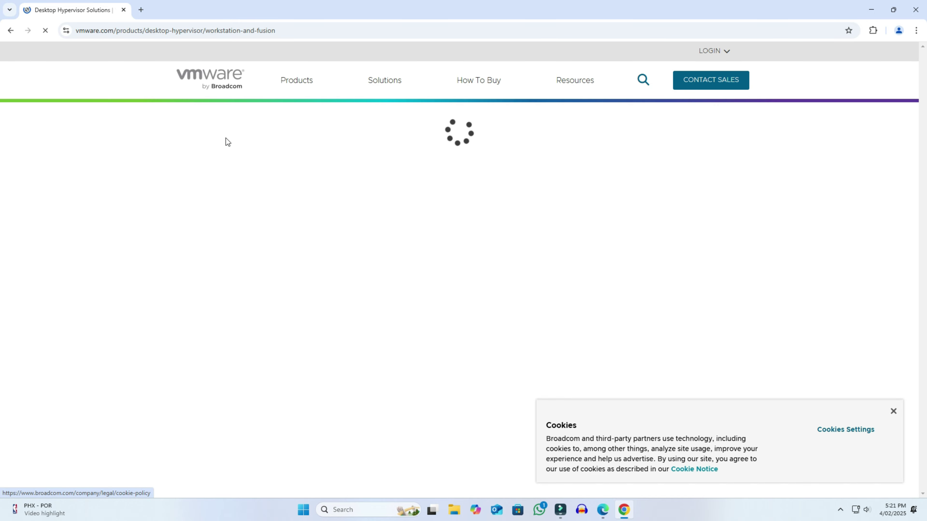
scroll(229, 153, down, 8)
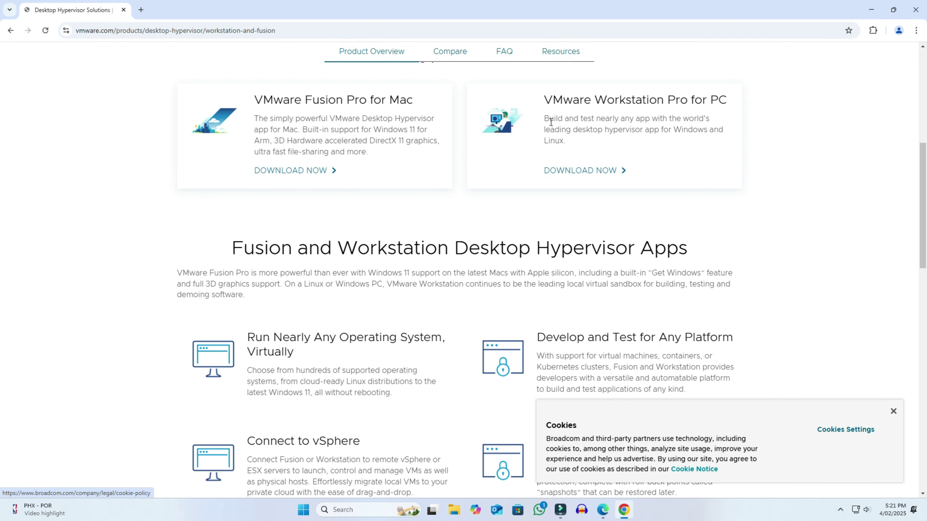
drag(548, 99, 765, 103)
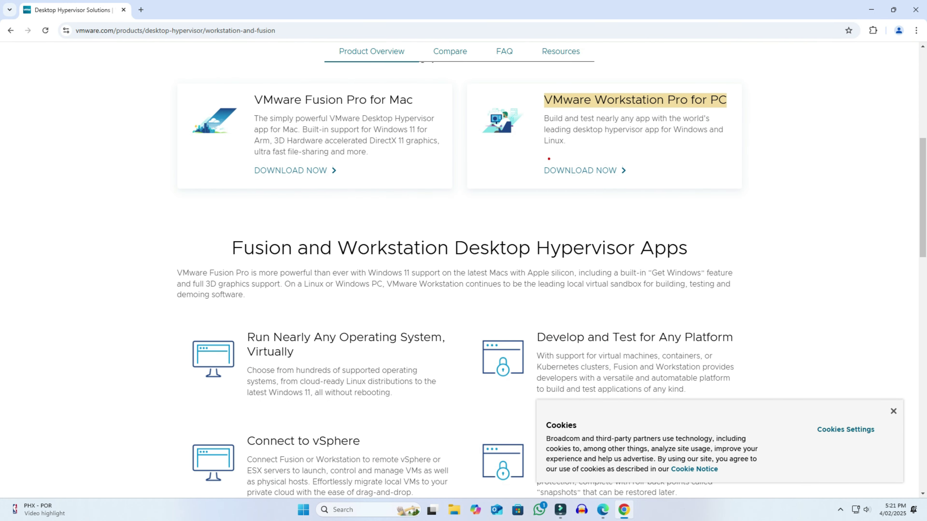
click(585, 173)
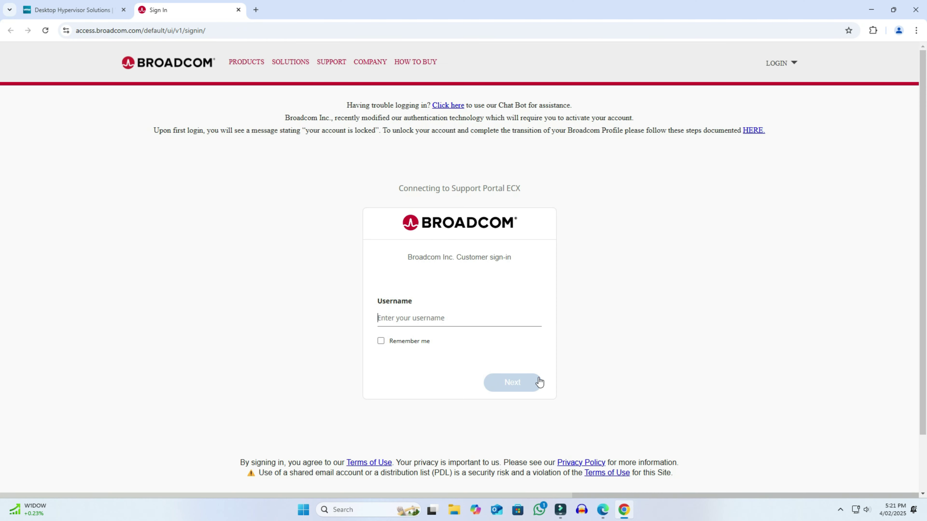
Begin Broadcom account registration with the e-mail address and captcha text
click(781, 62)
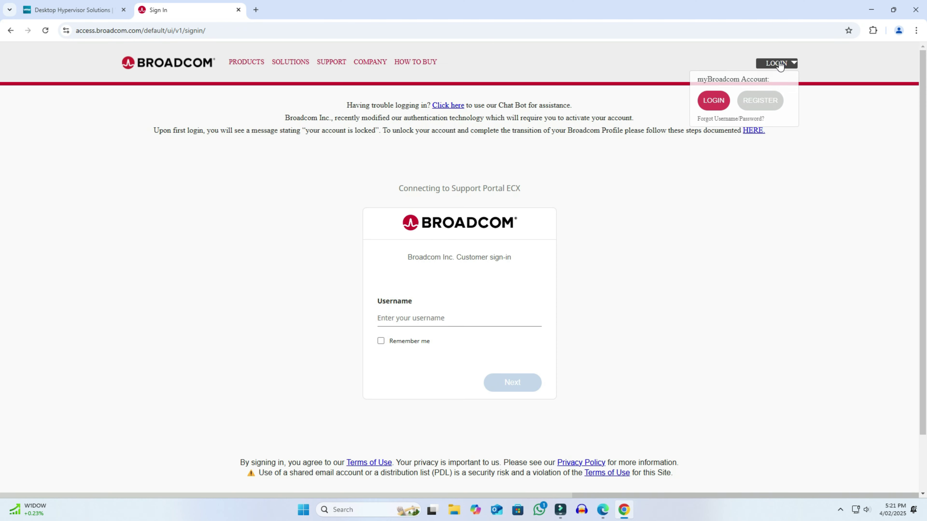
click(771, 106)
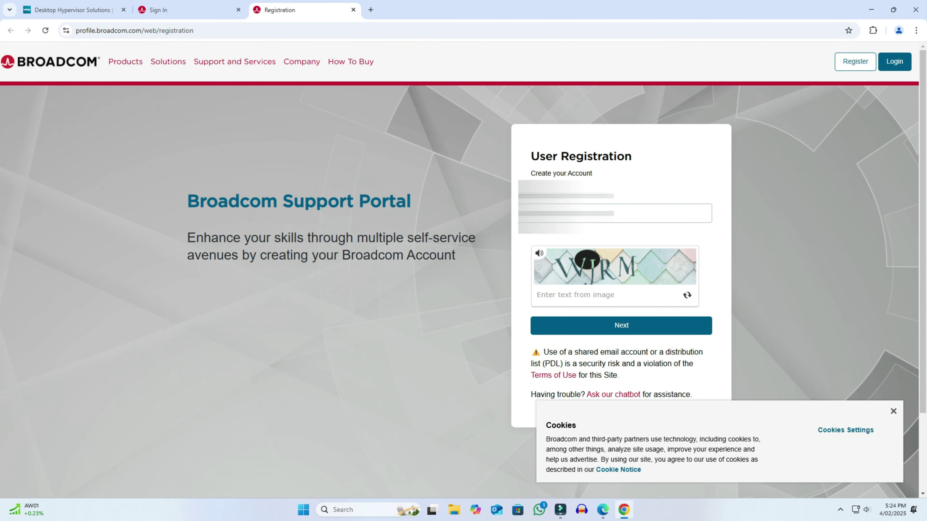
key(ctrl+v)
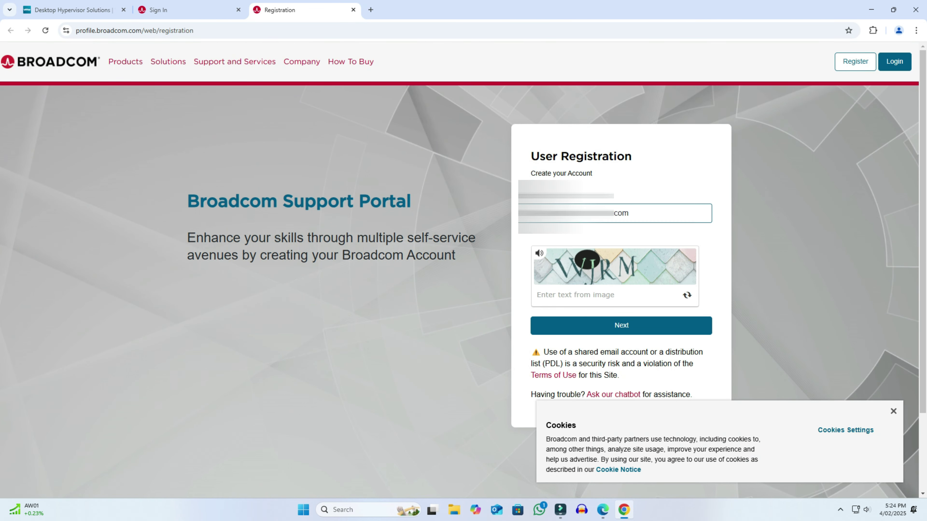
click(587, 297)
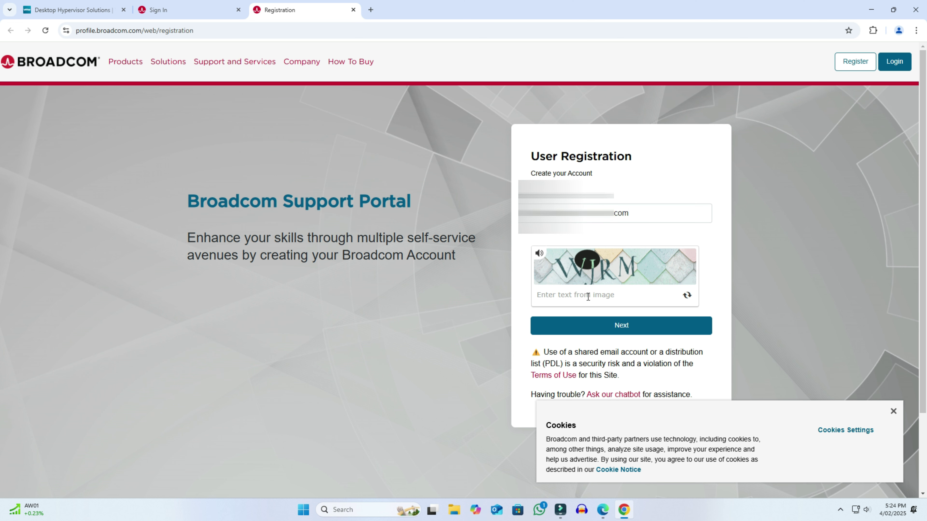
text(wjrm)
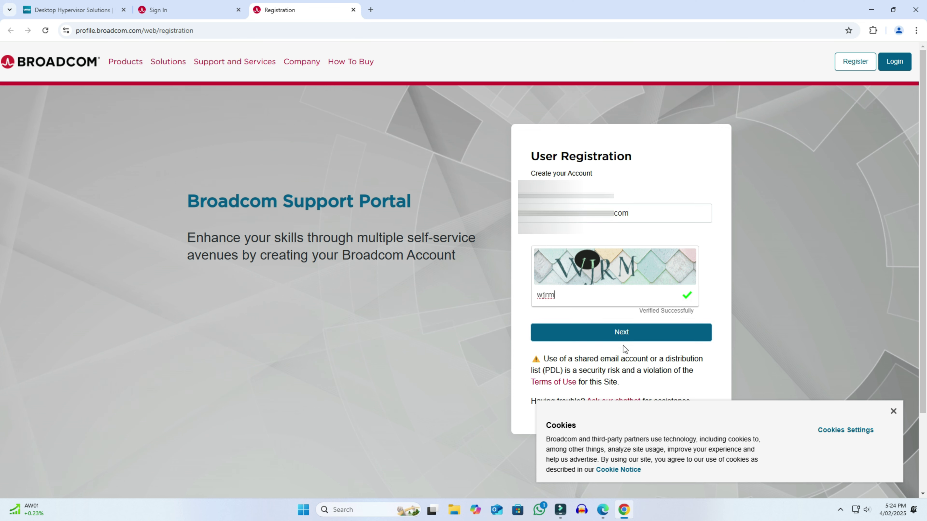
click(624, 336)
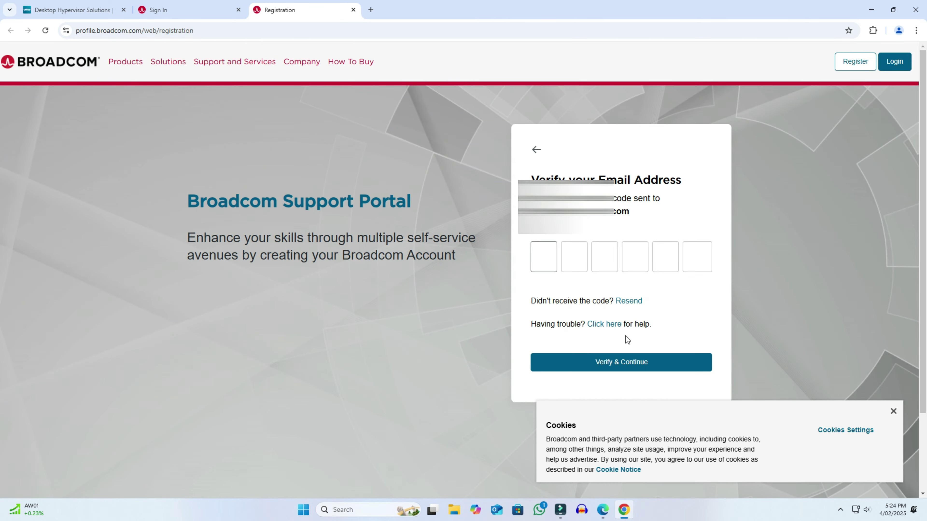
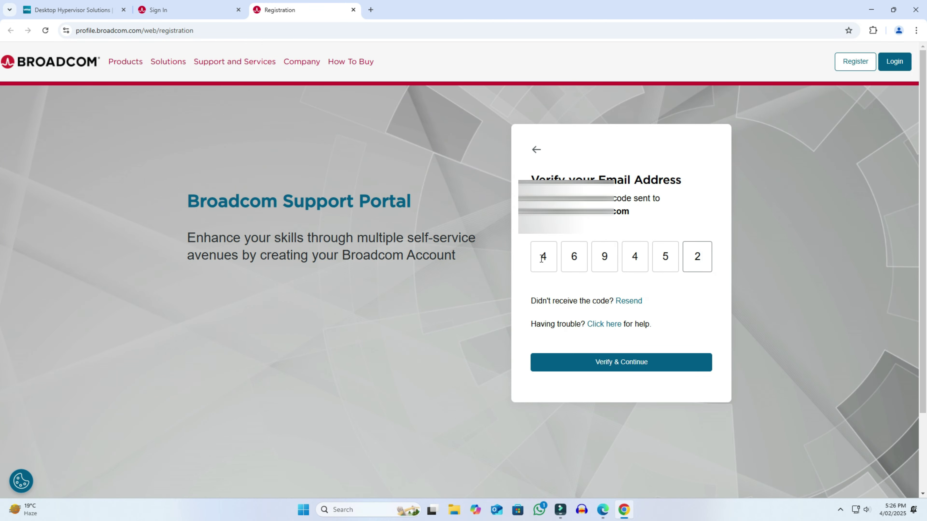
Enter the emailed verification code, correcting a wrong digit, and verify
click(597, 367)
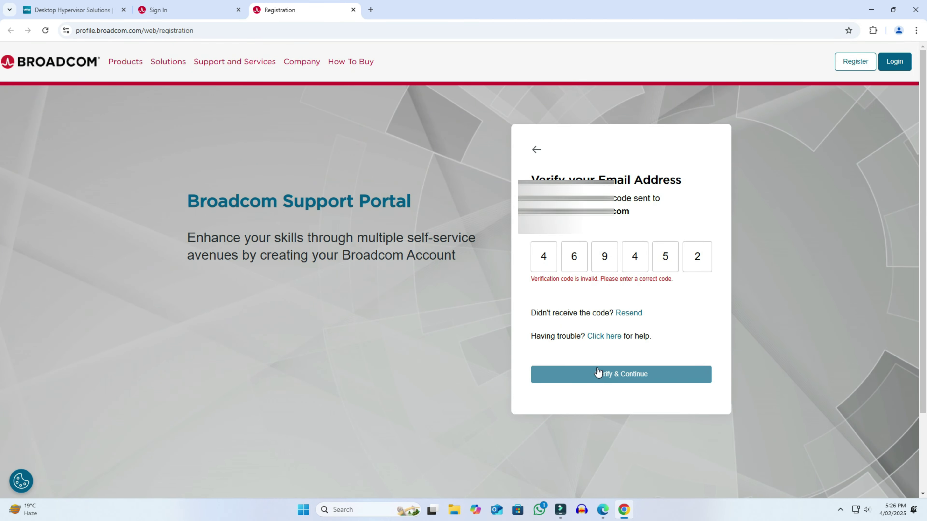
click(575, 256)
text(5)
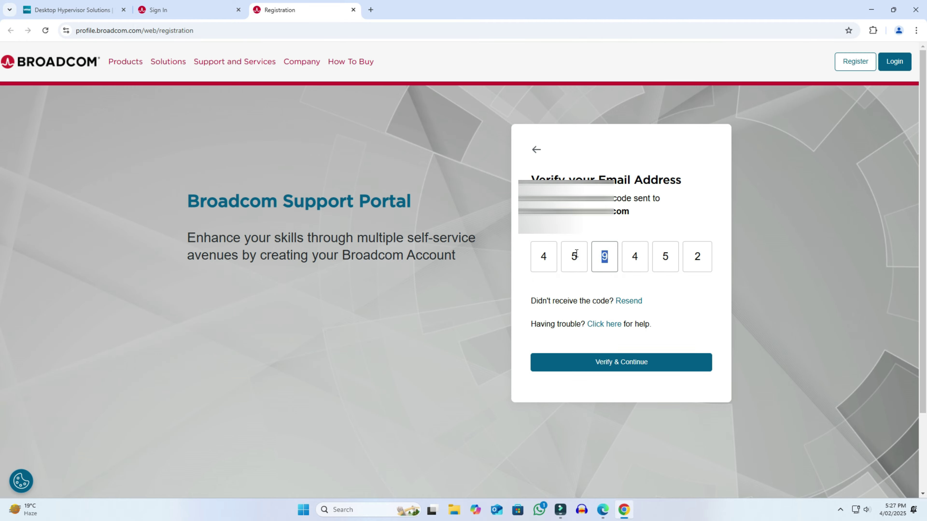
click(643, 362)
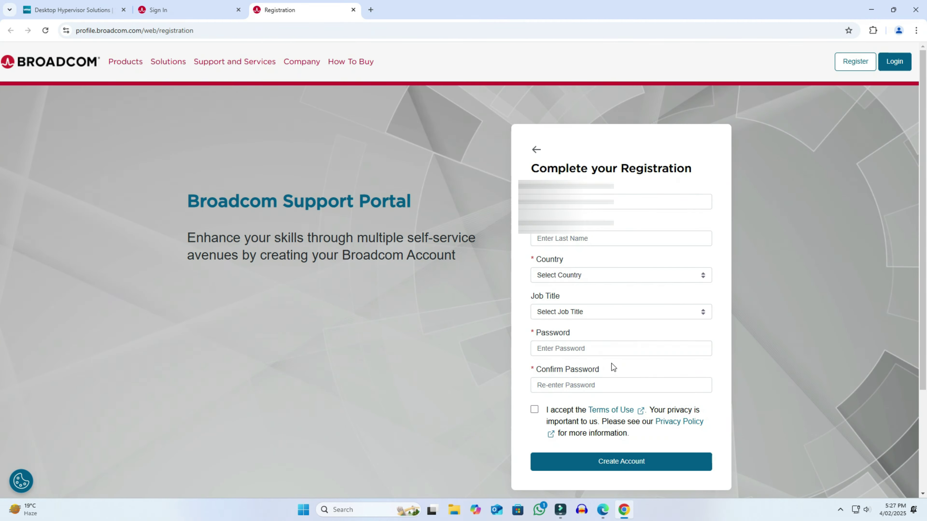
Fill in the registration form fields and set and confirm the account password
scroll(463, 270, down, 3)
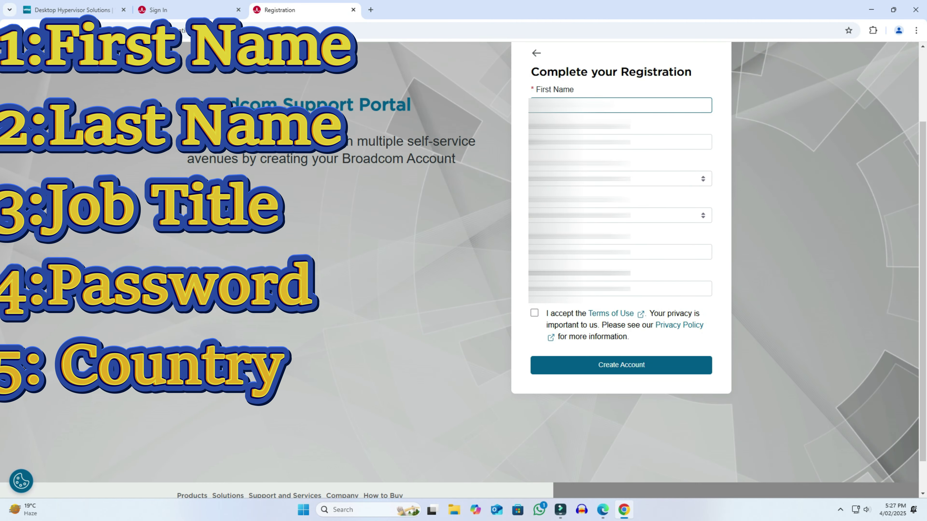
click(620, 141)
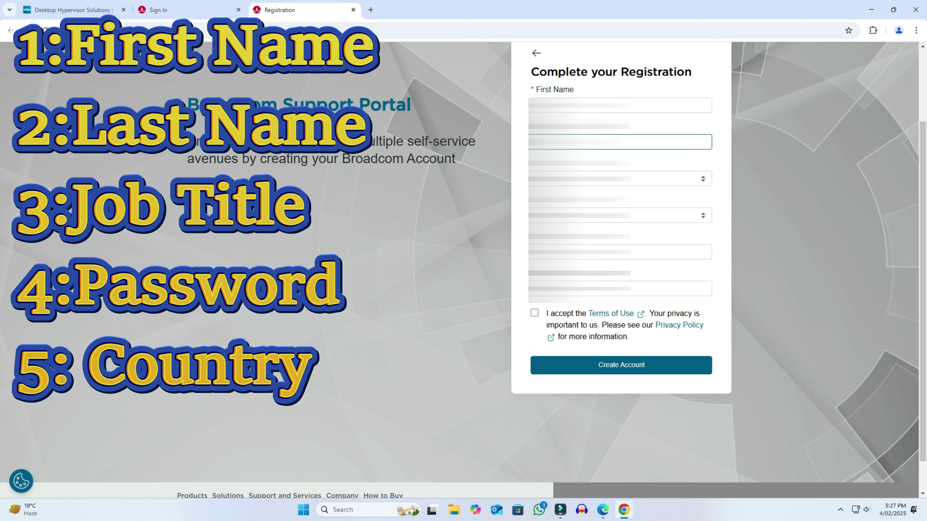
click(620, 178)
click(620, 215)
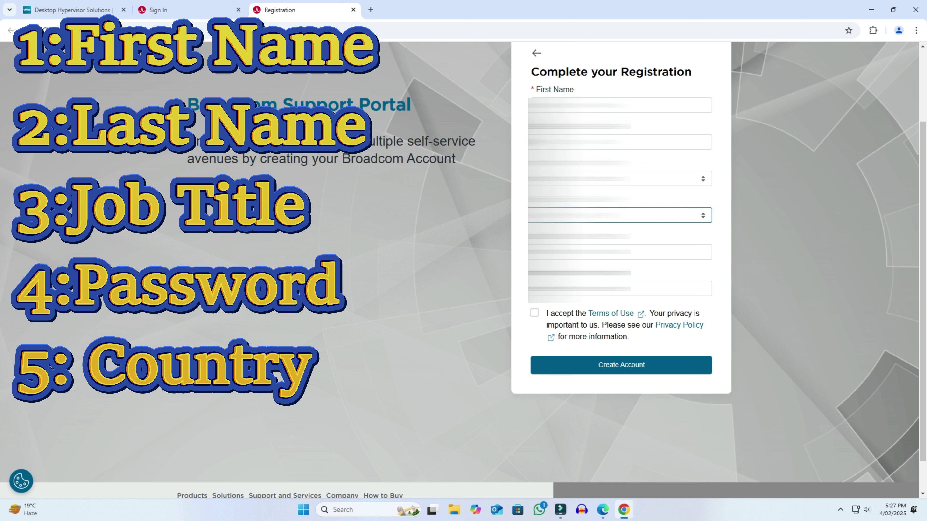
click(620, 252)
text(Ab)
click(620, 288)
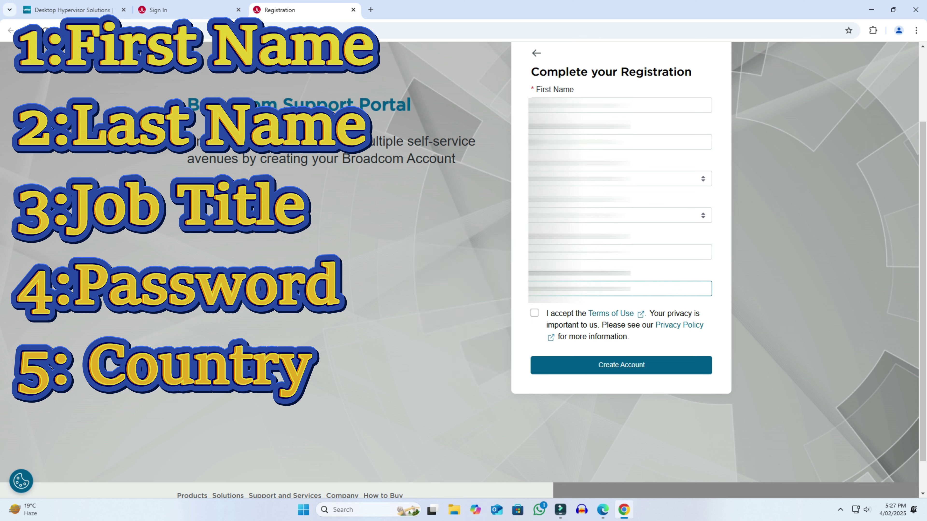
key(ctrl+v)
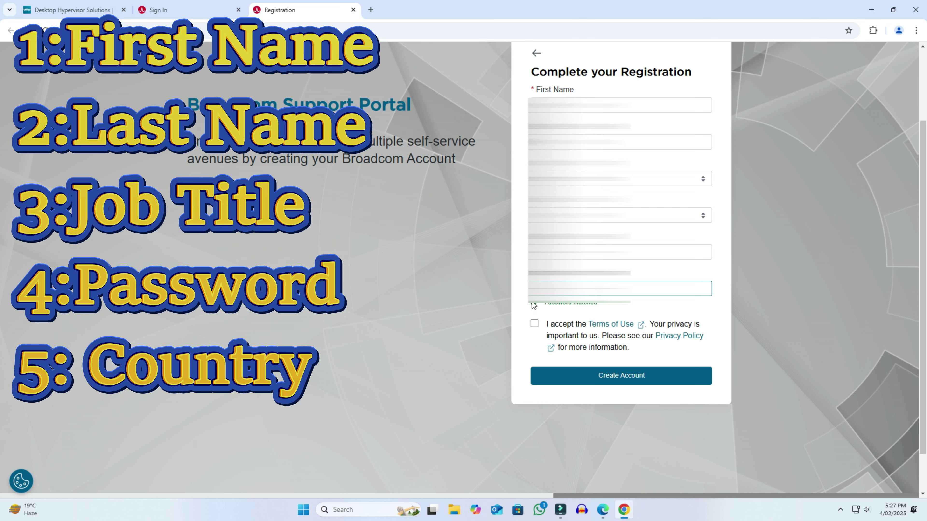
Accept the Terms of Use, create the account, and postpone profile building
click(534, 323)
click(616, 376)
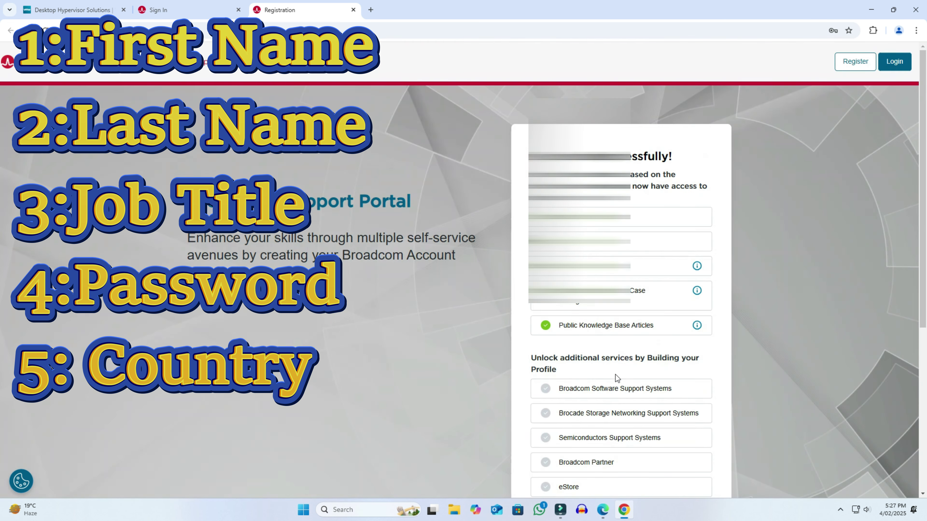
scroll(615, 374, down, 5)
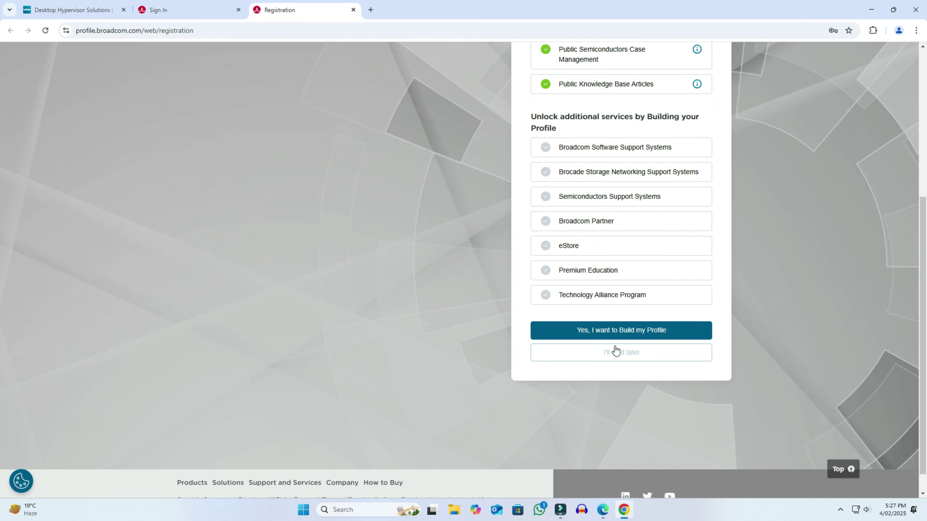
click(617, 351)
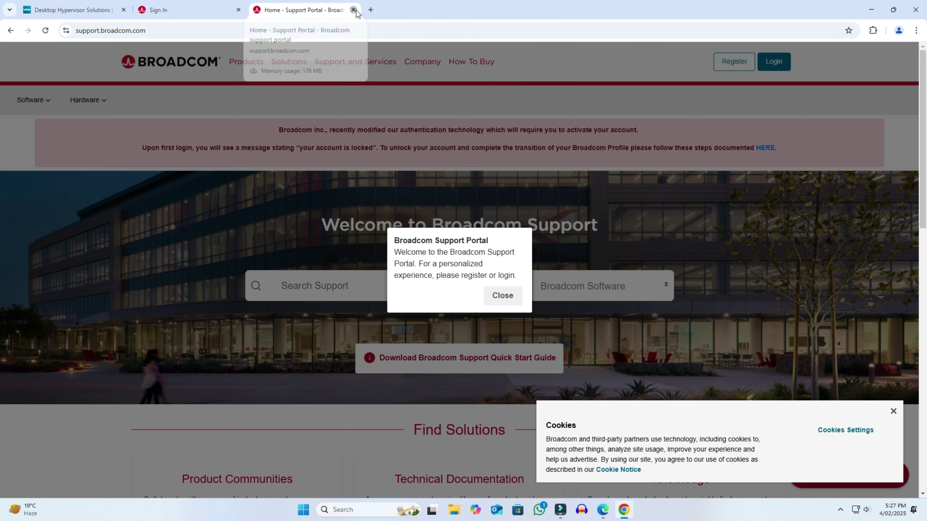
Sign in to Broadcom Support with the saved username and account password
click(353, 10)
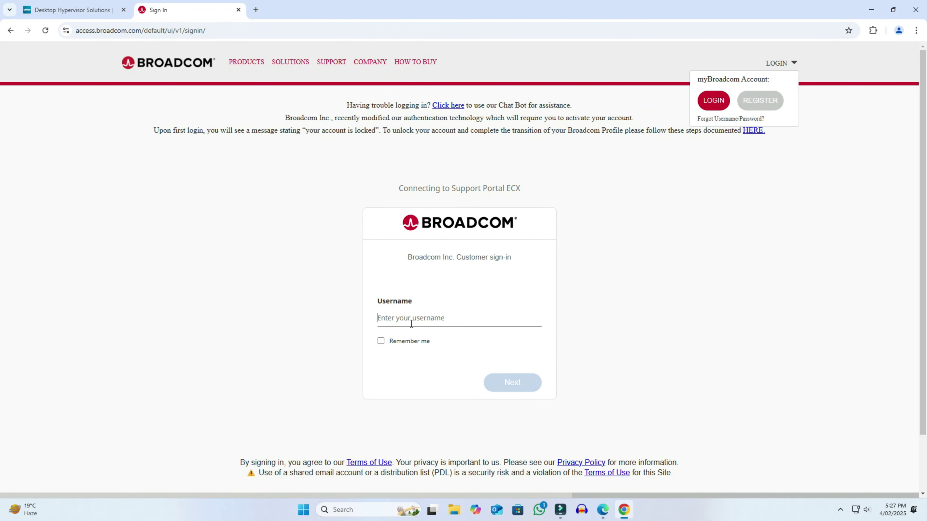
scroll(386, 310, down, 2)
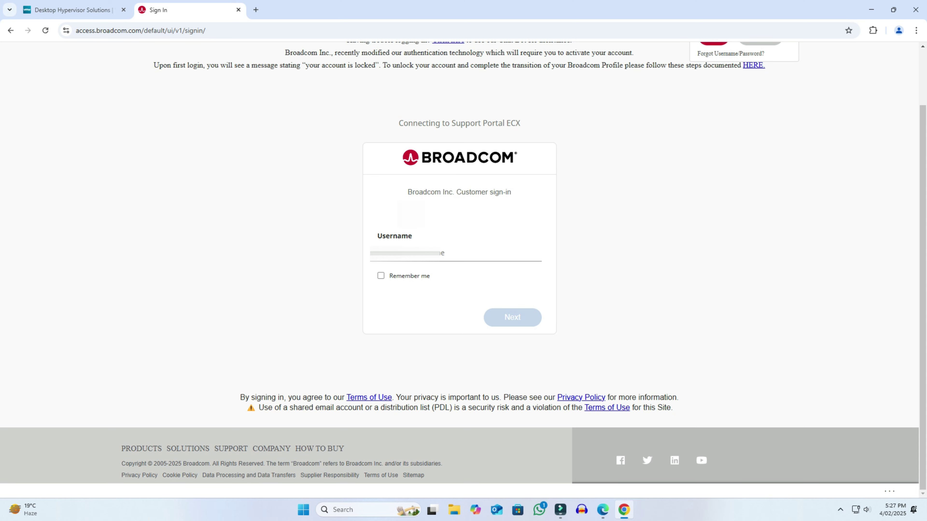
click(470, 290)
click(516, 323)
text(•••••••••)
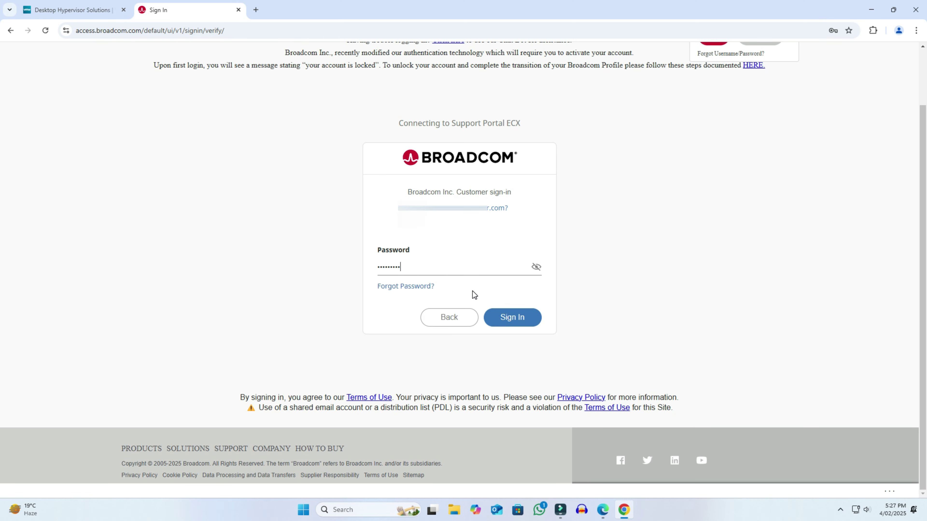
key(Return)
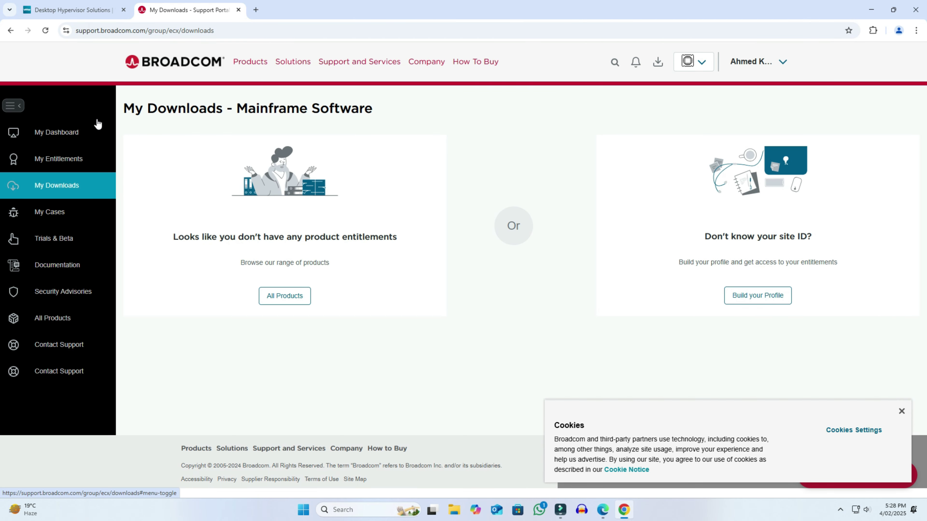
From My Dashboard, search 'vmware w' and open the VMware Workstation Pro product page
click(69, 131)
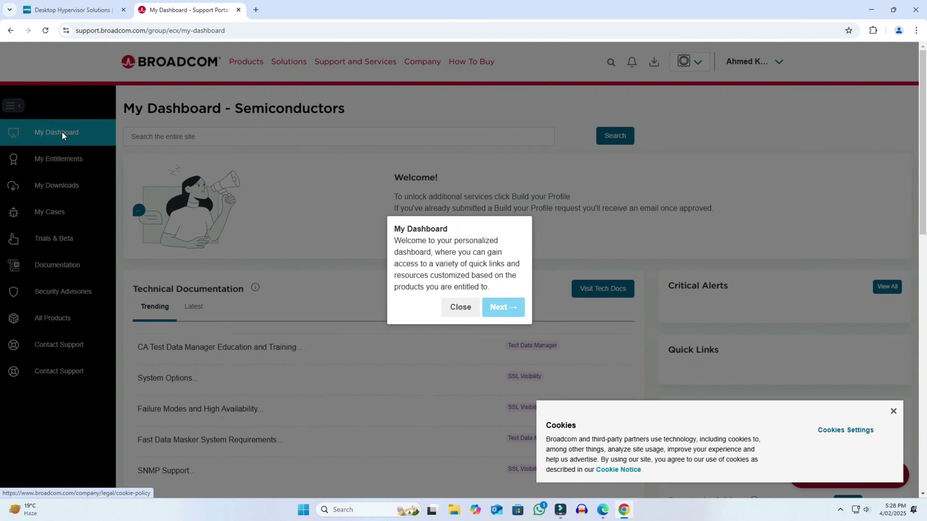
click(460, 308)
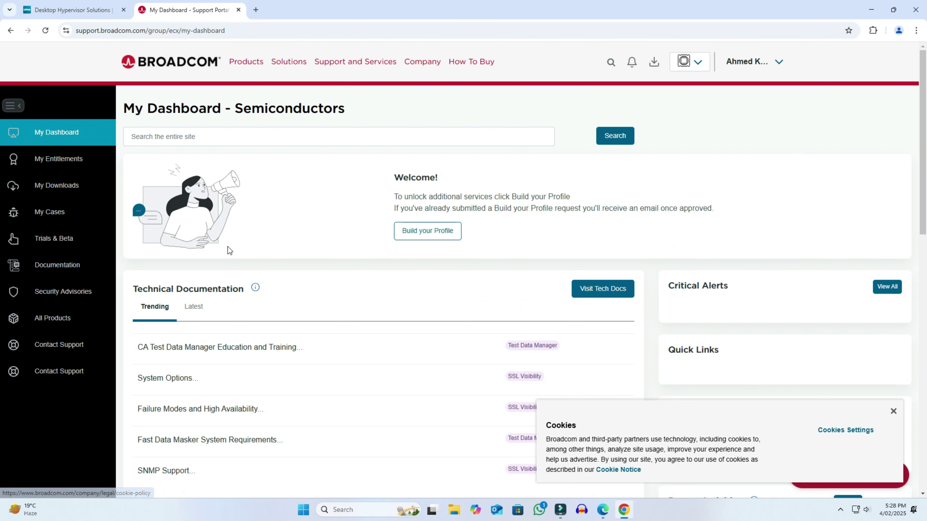
click(216, 137)
text(vmwar)
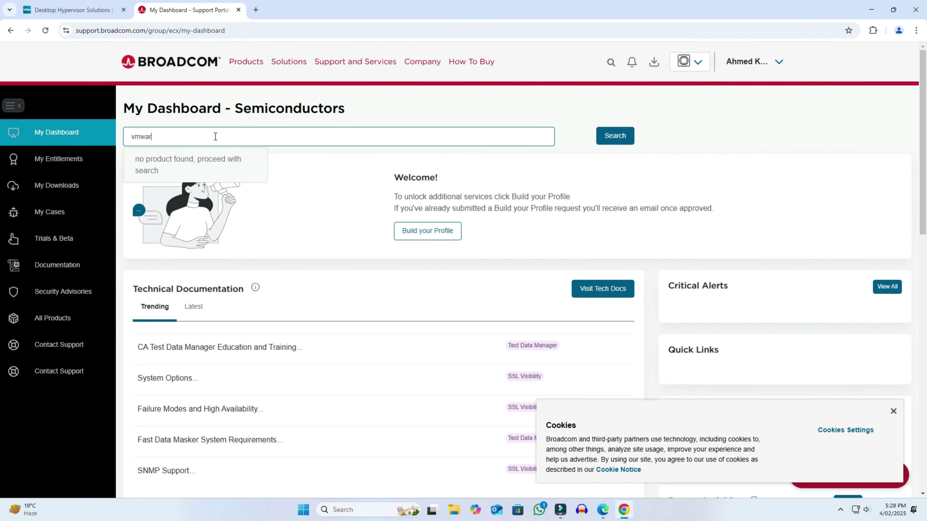
text(e w)
click(218, 189)
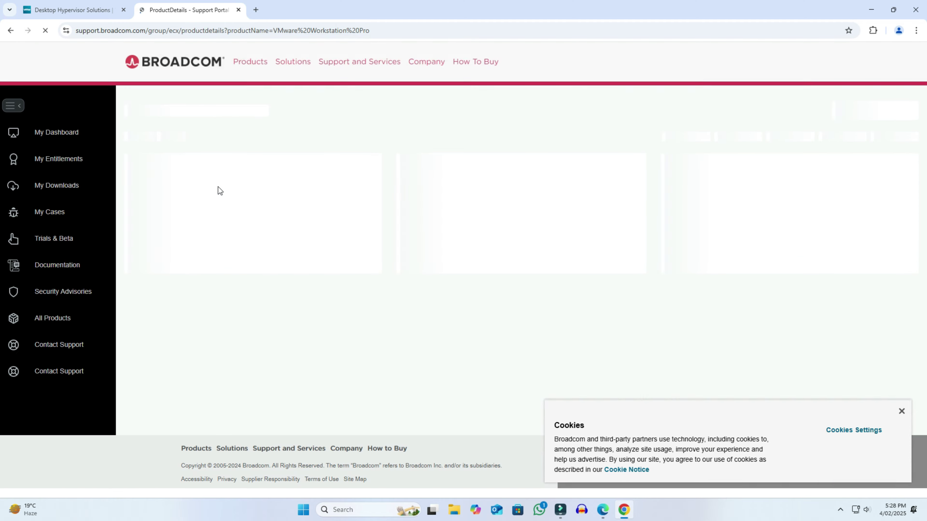
Follow the VMSA-2024-0010 advisory's downloads link to Workstation Pro 17.6.2 for Windows
click(312, 276)
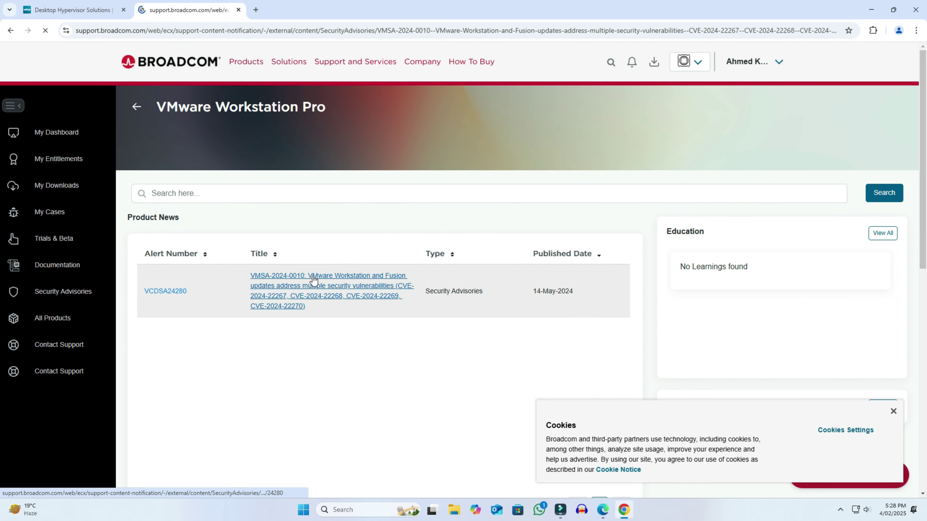
scroll(313, 276, down, 5)
scroll(313, 276, down, 20)
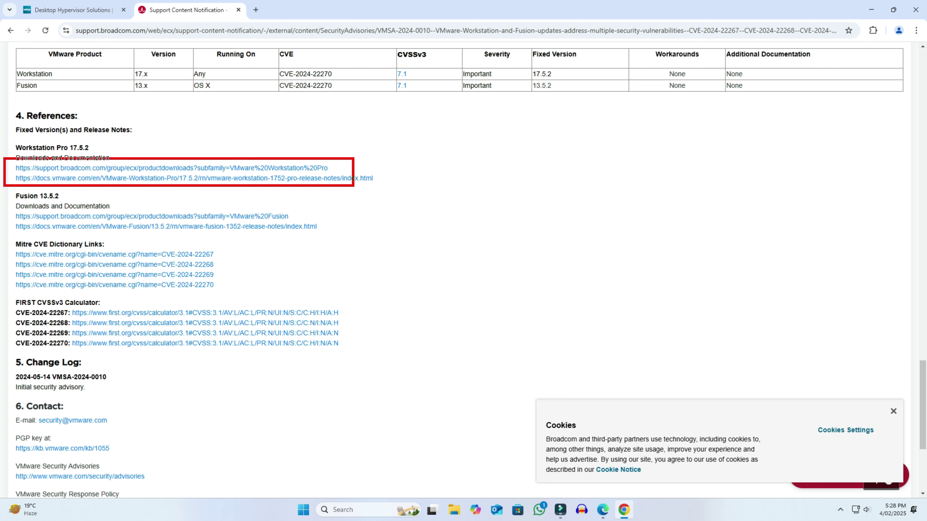
click(292, 168)
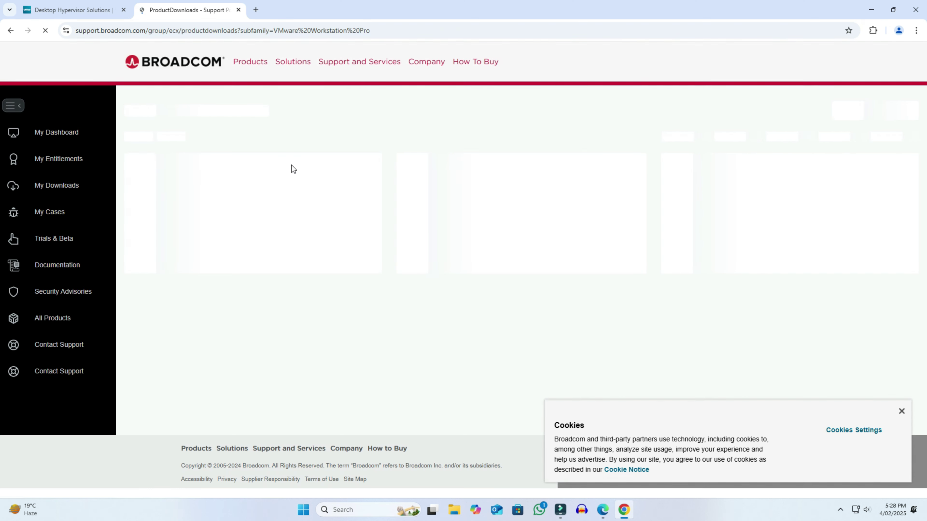
click(277, 240)
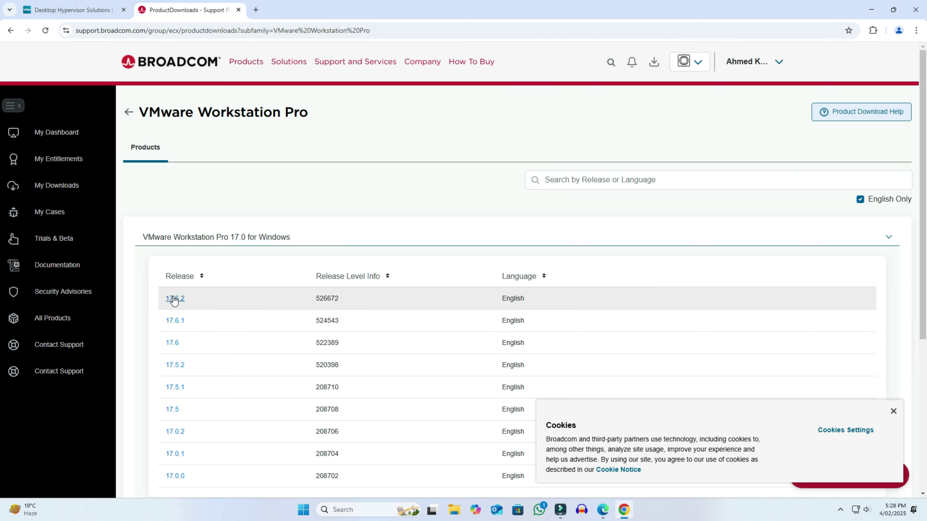
click(175, 298)
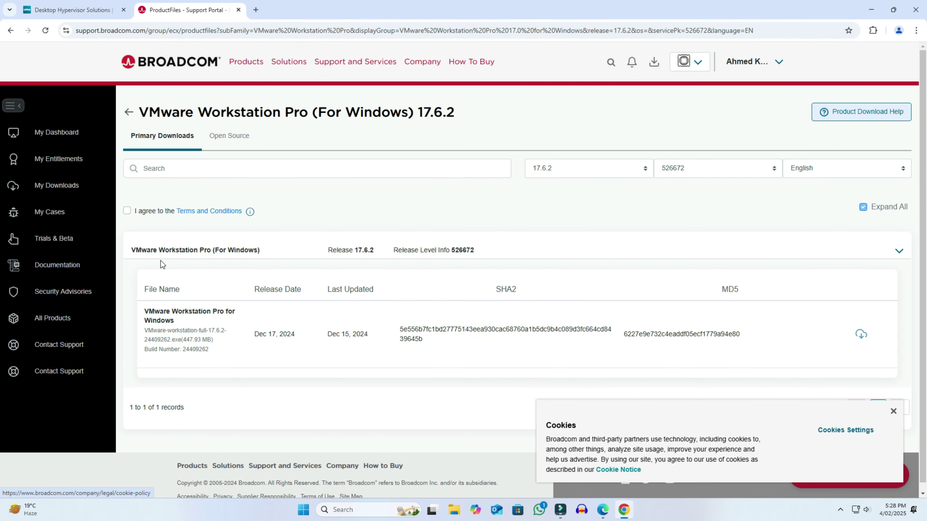
Agree to the download terms and submit the trade compliance form with the zip code
click(127, 211)
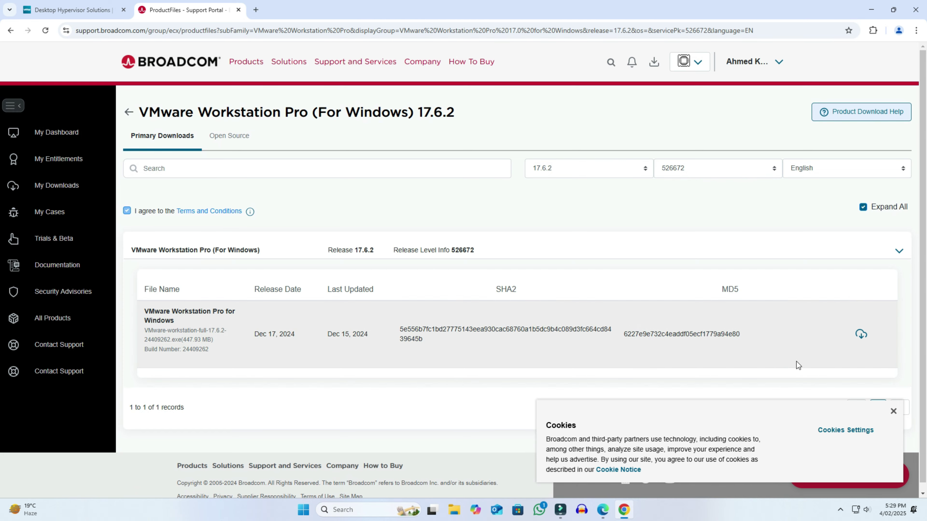
click(861, 335)
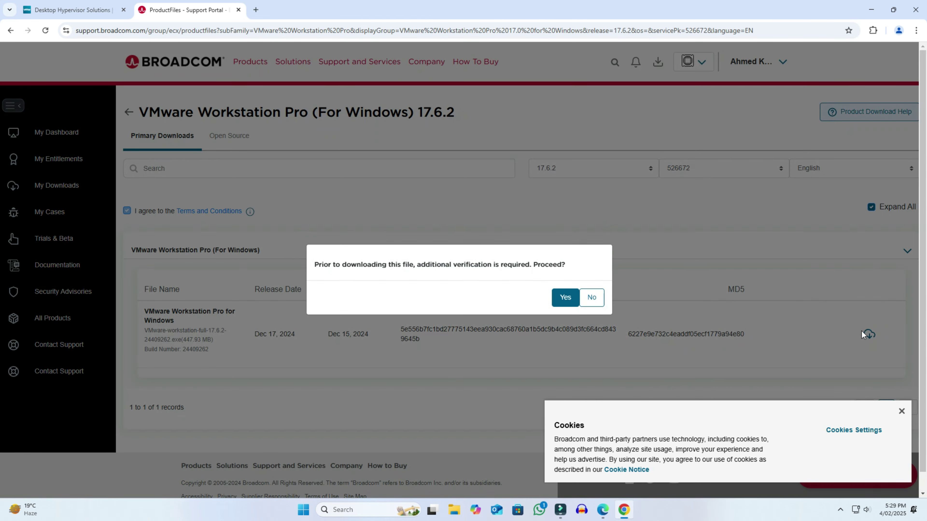
click(564, 296)
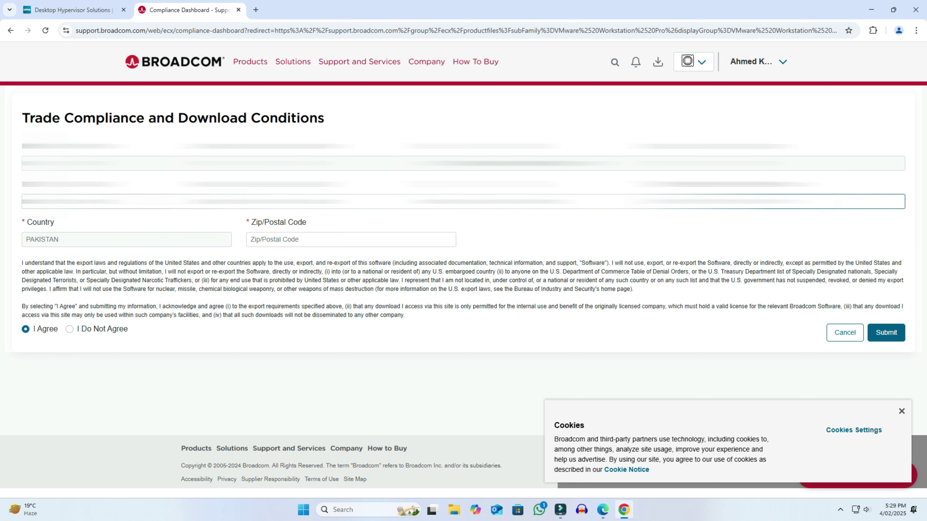
click(350, 240)
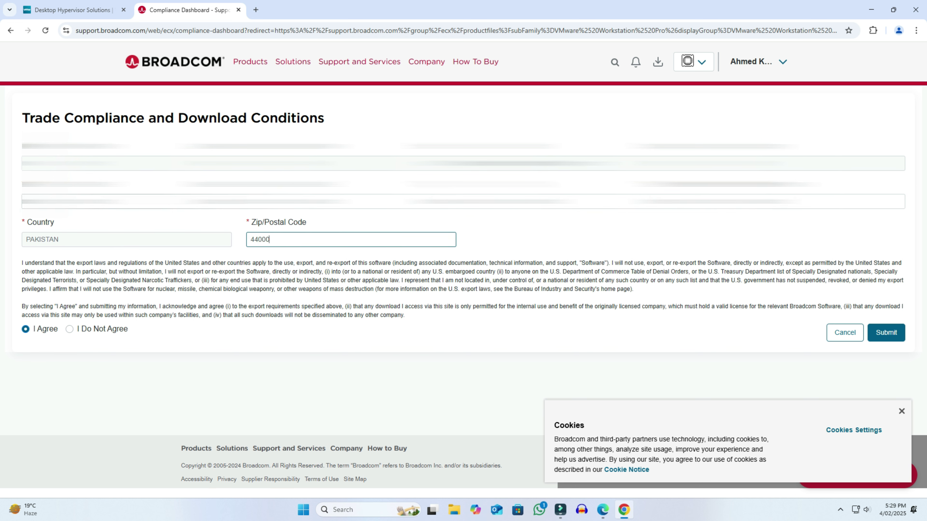
click(894, 332)
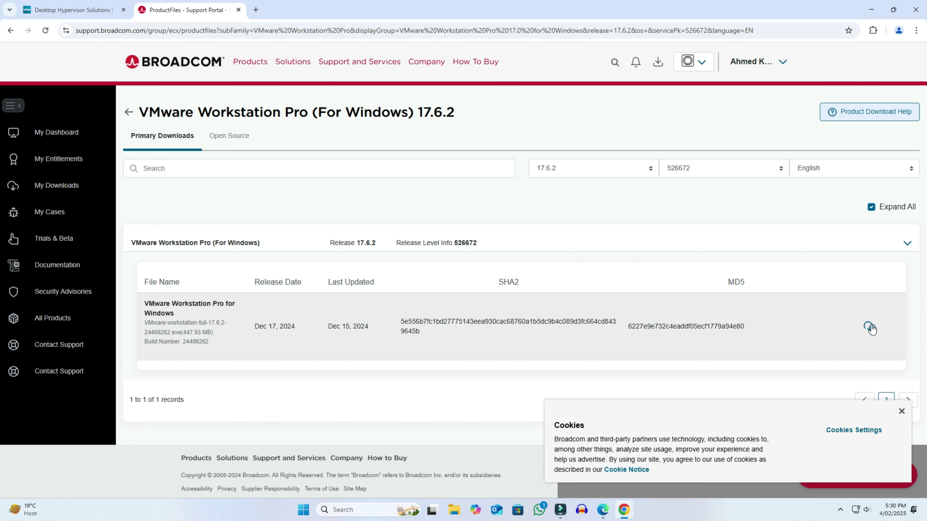
Download the 447.93 MB installer through the download manager and launch it
click(870, 327)
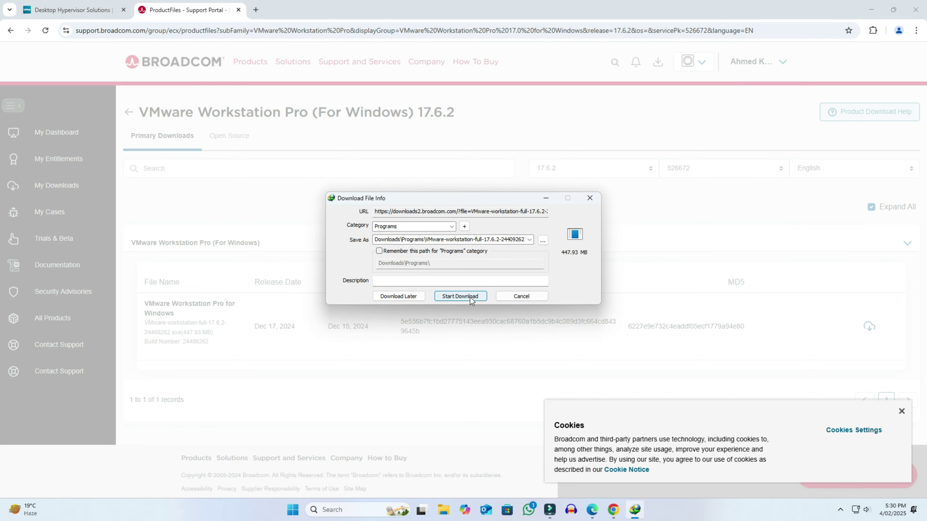
click(470, 297)
click(495, 270)
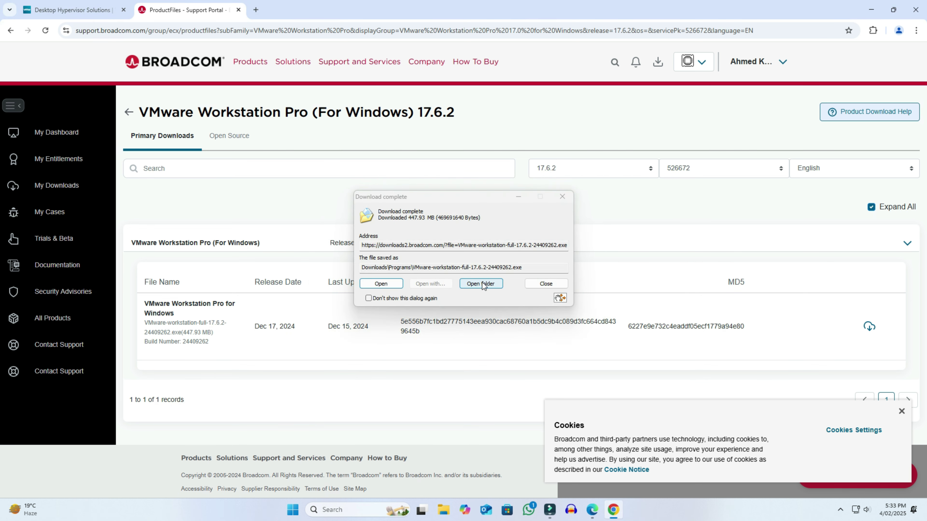
click(383, 284)
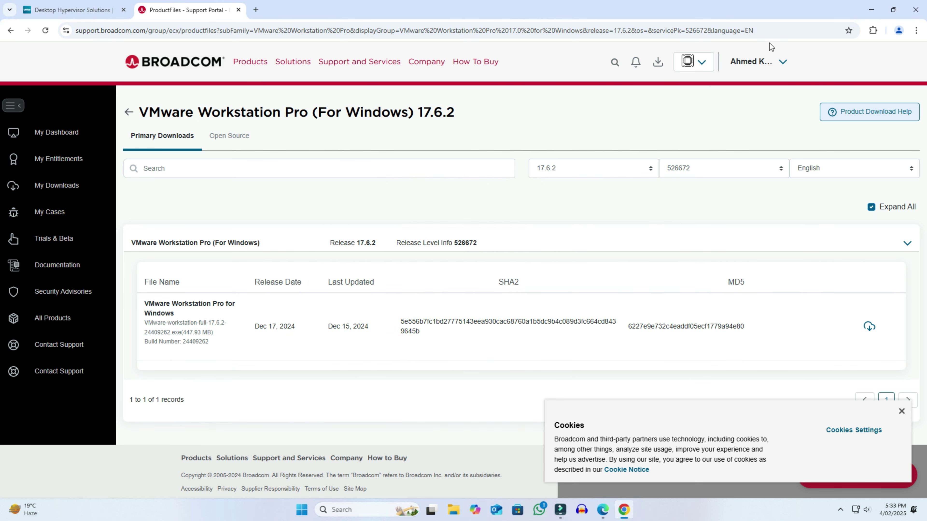
click(870, 10)
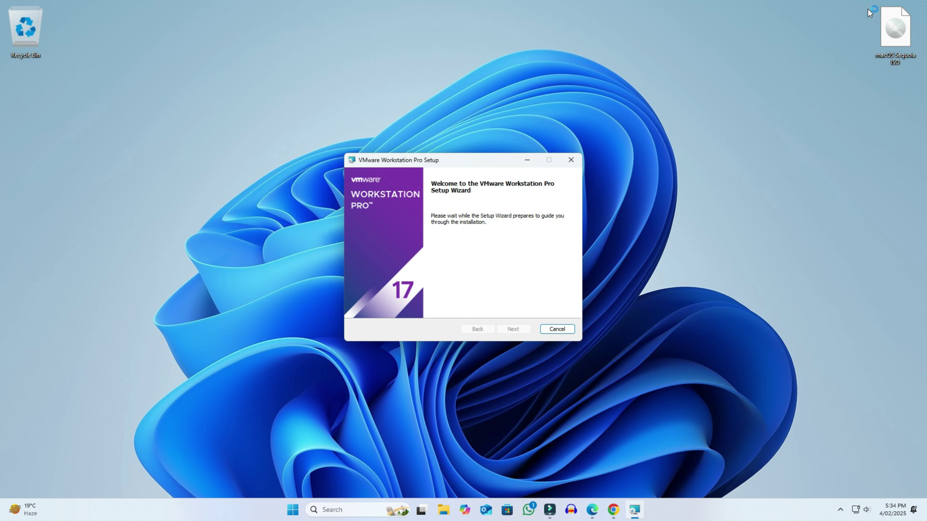
Accept the licence agreement and install Workstation Pro with default setup, experience and shortcut options
click(515, 327)
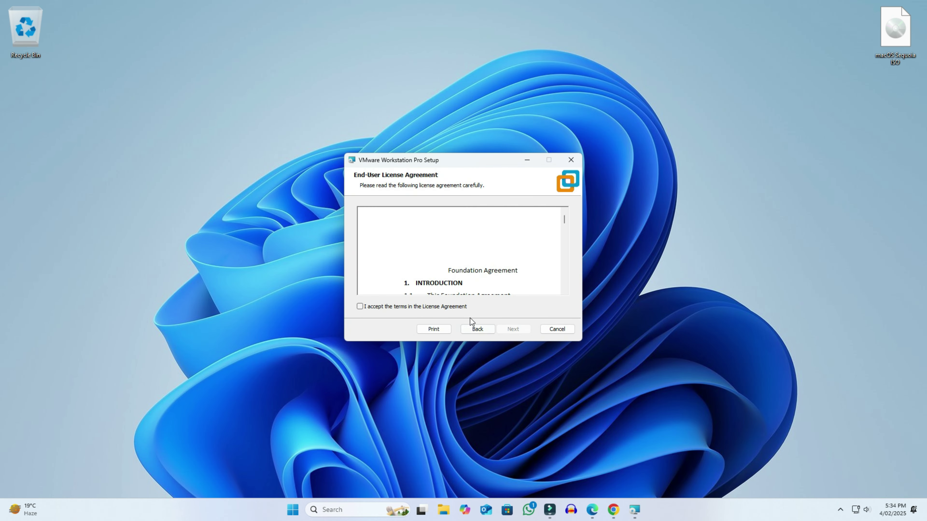
click(360, 306)
click(518, 329)
click(521, 330)
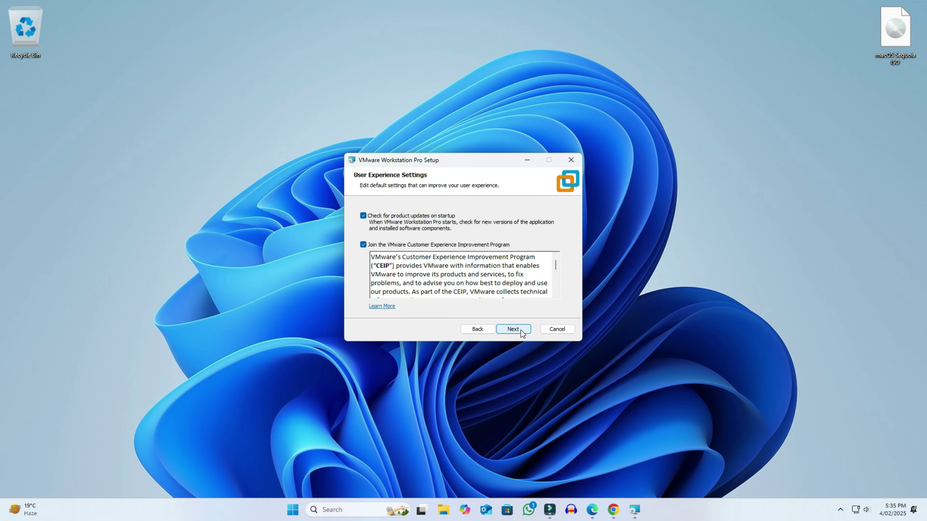
click(521, 330)
click(521, 330)
click(521, 330)
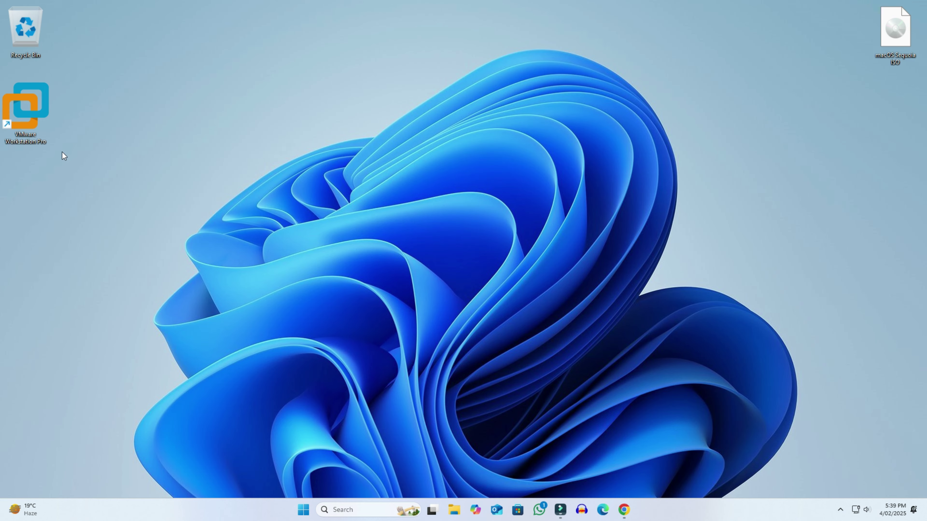
Launch Workstation Pro maximized and start a Typical new virtual machine
double_click(27, 103)
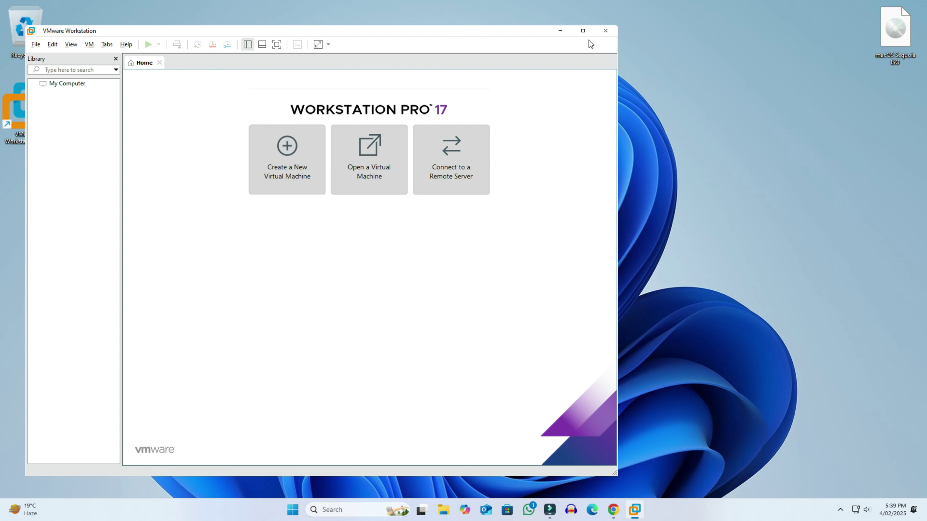
double_click(584, 31)
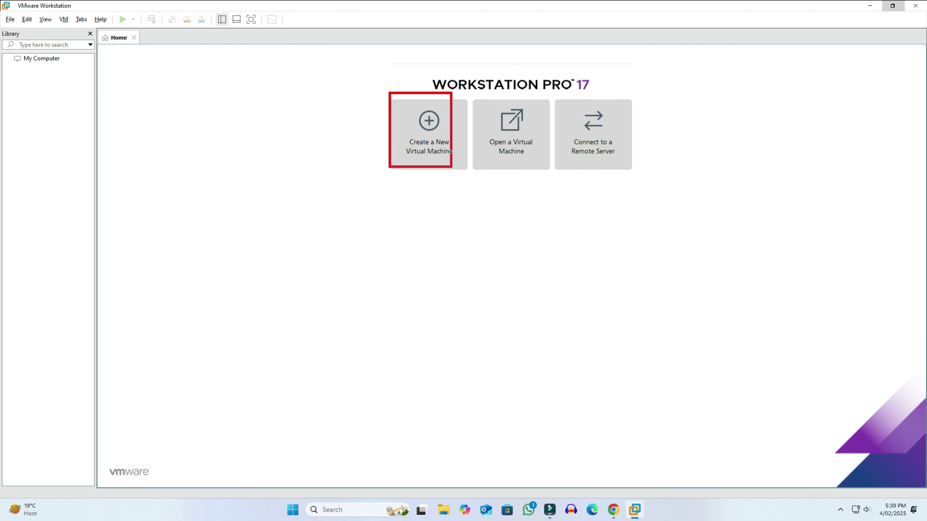
click(432, 149)
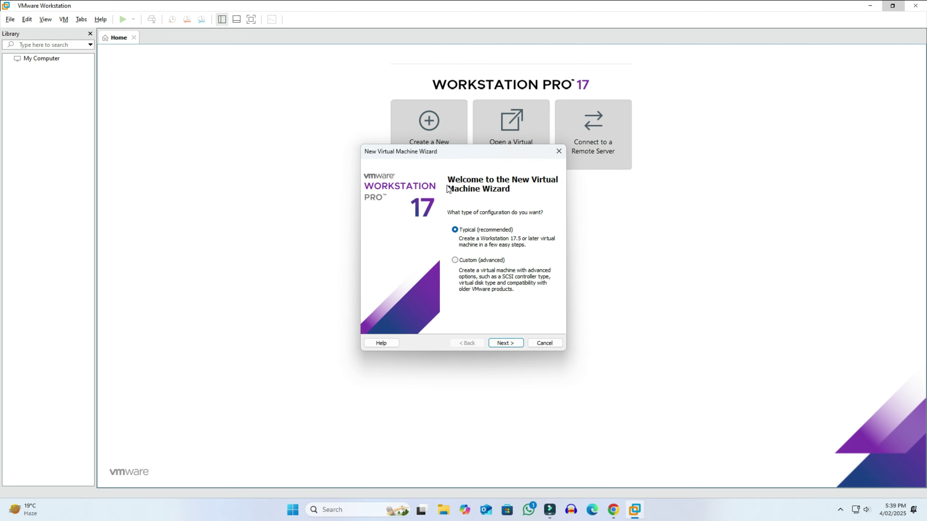
click(507, 342)
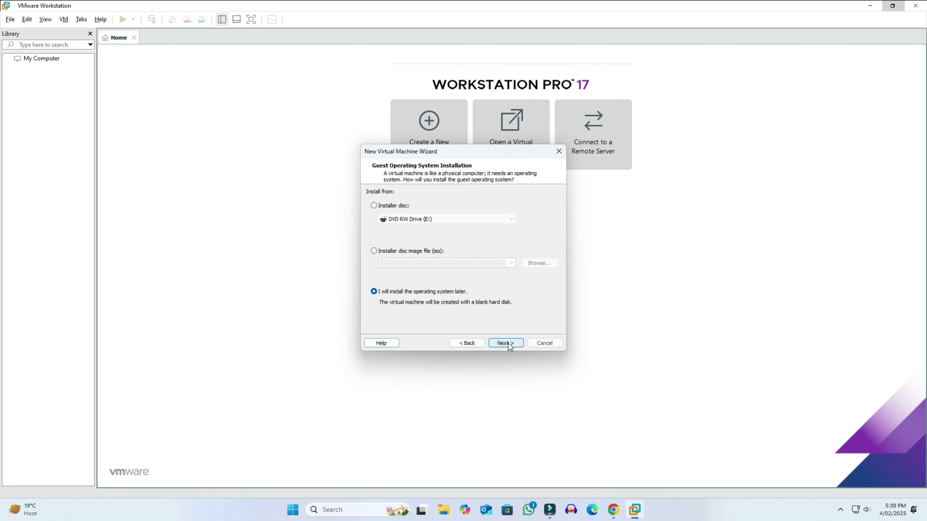
Use the macOS Sequoia ISO as installer disc and choose Apple macOS, version macOS 15
click(375, 251)
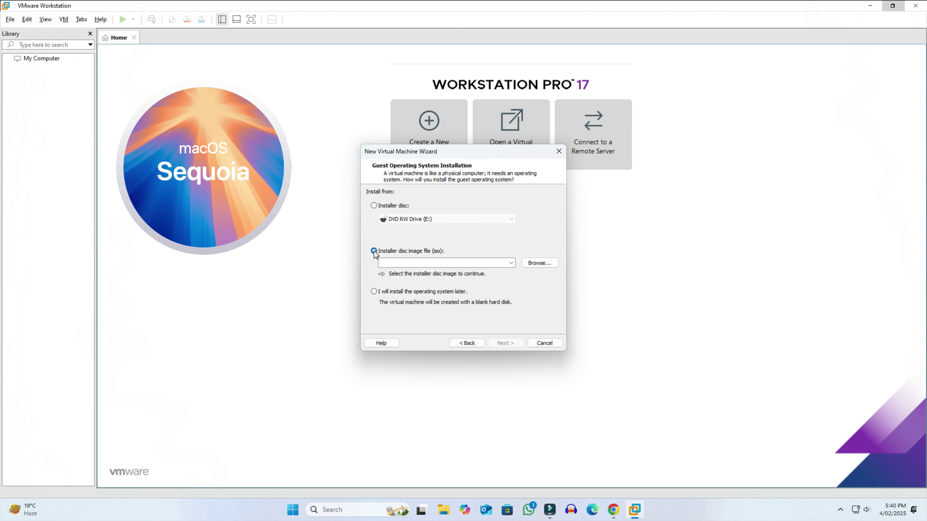
click(533, 266)
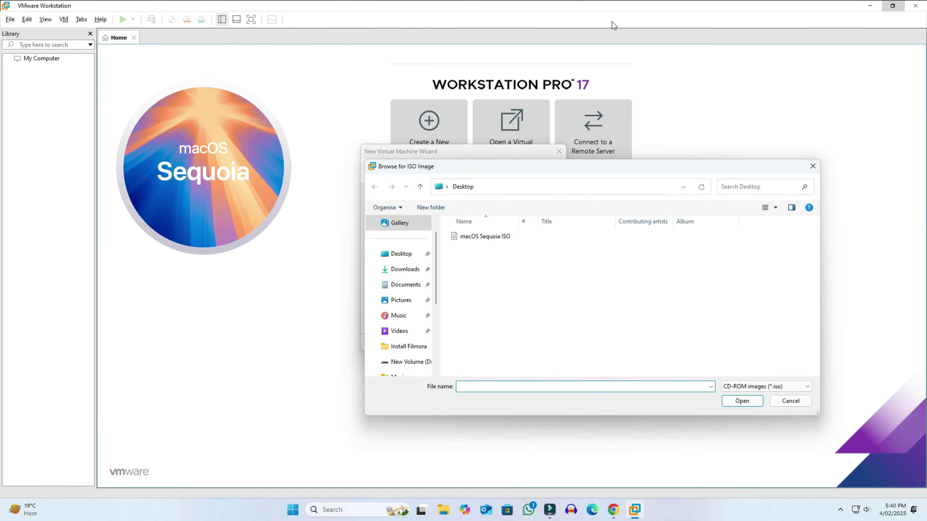
click(465, 237)
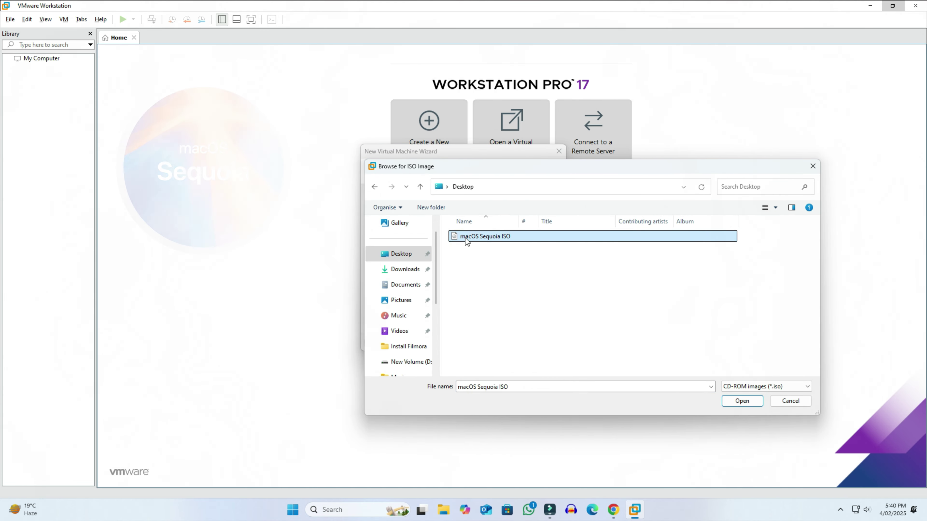
click(750, 403)
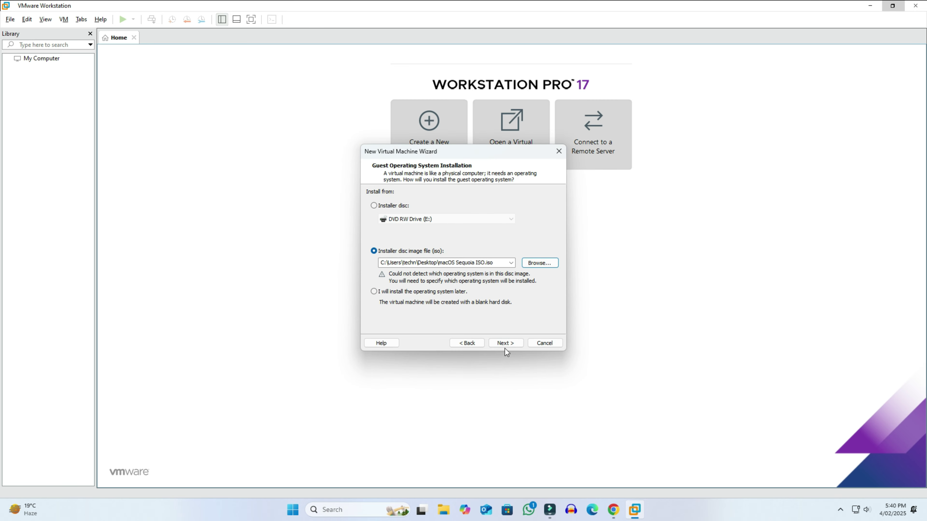
click(506, 343)
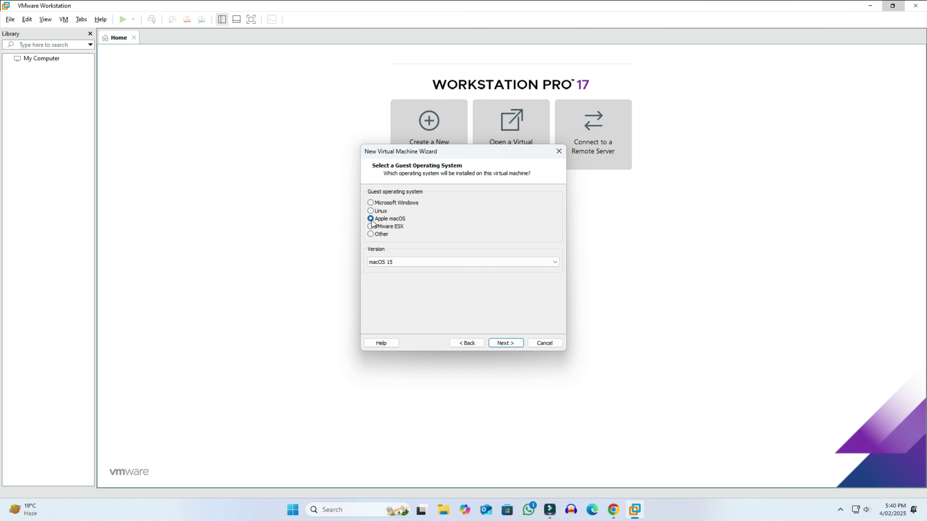
click(392, 262)
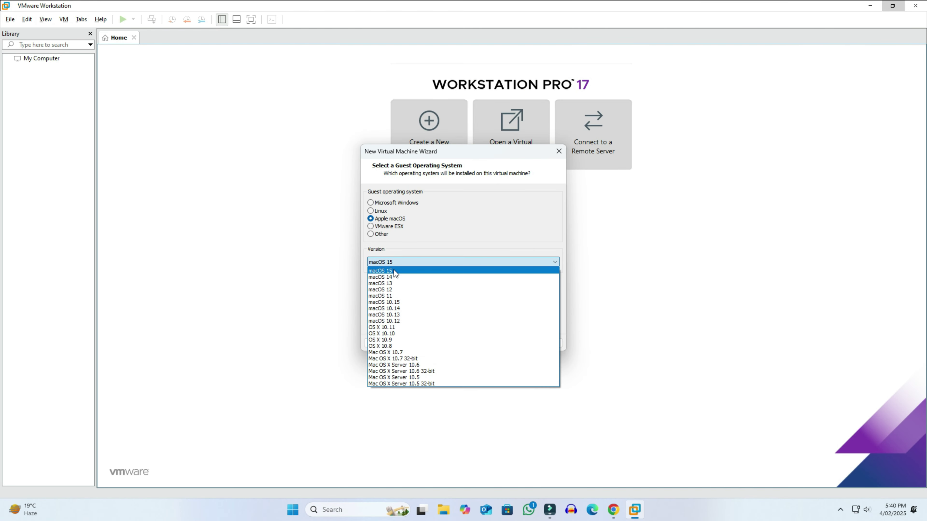
click(394, 269)
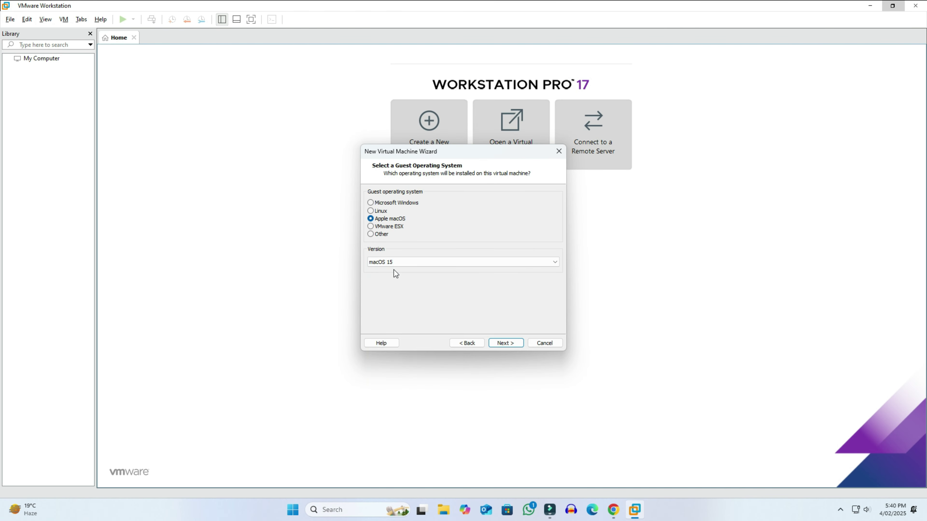
Name the VM 'macOS' and keep an 80 GB disk split into multiple files
click(511, 344)
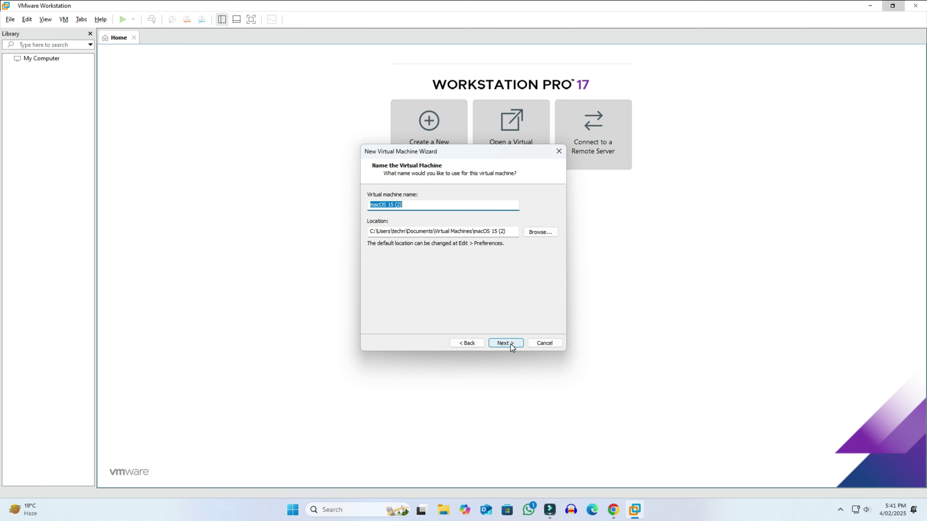
text(macOS)
drag(498, 231, 323, 235)
click(511, 344)
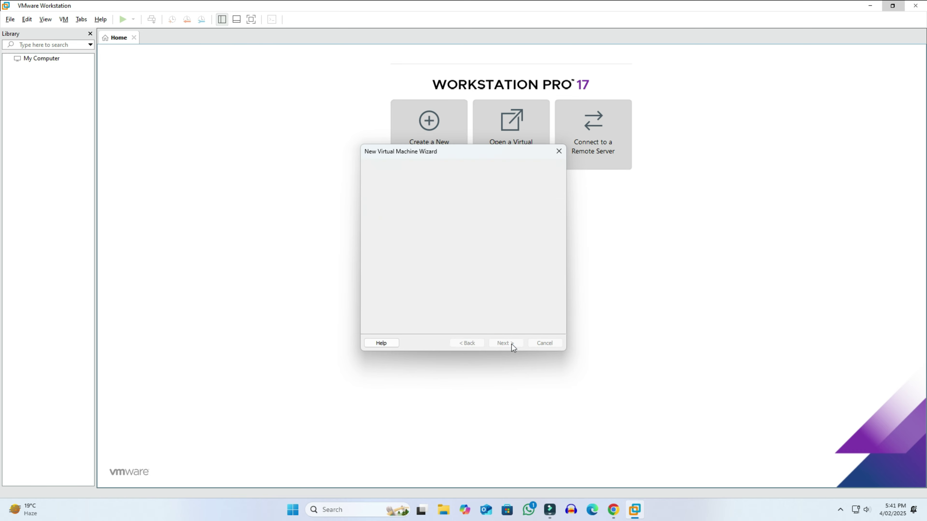
drag(441, 217, 448, 217)
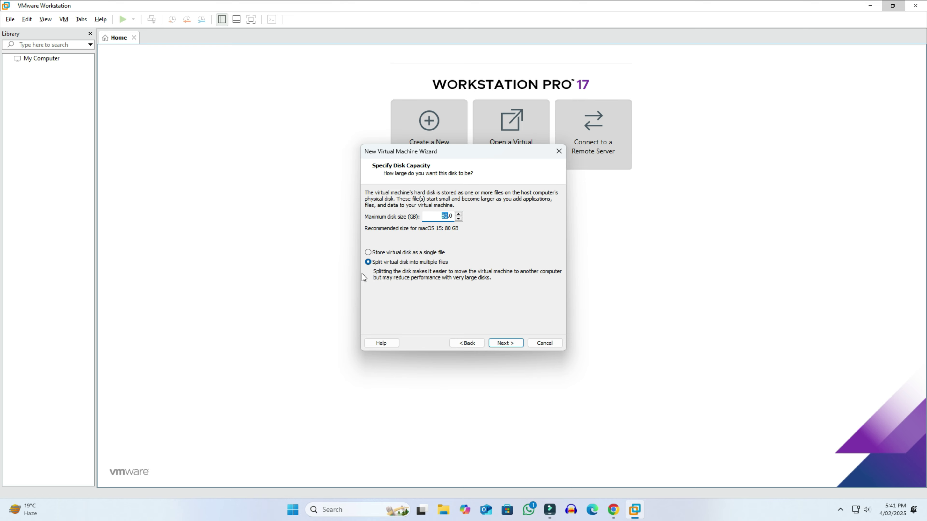
click(370, 263)
click(518, 345)
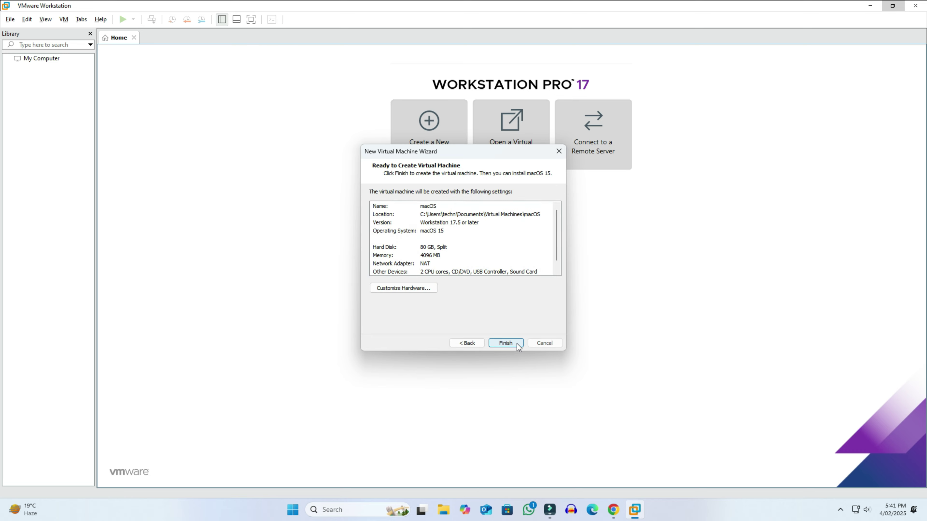
Set the VM's memory to 6144 MB, enable Accelerate 3D graphics, then finish the wizard
click(411, 288)
double_click(536, 132)
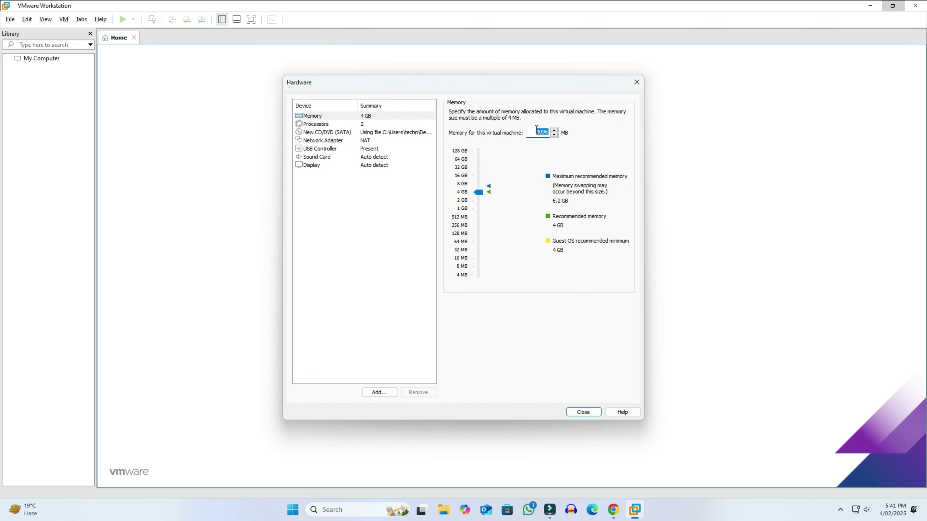
text(6144)
click(315, 165)
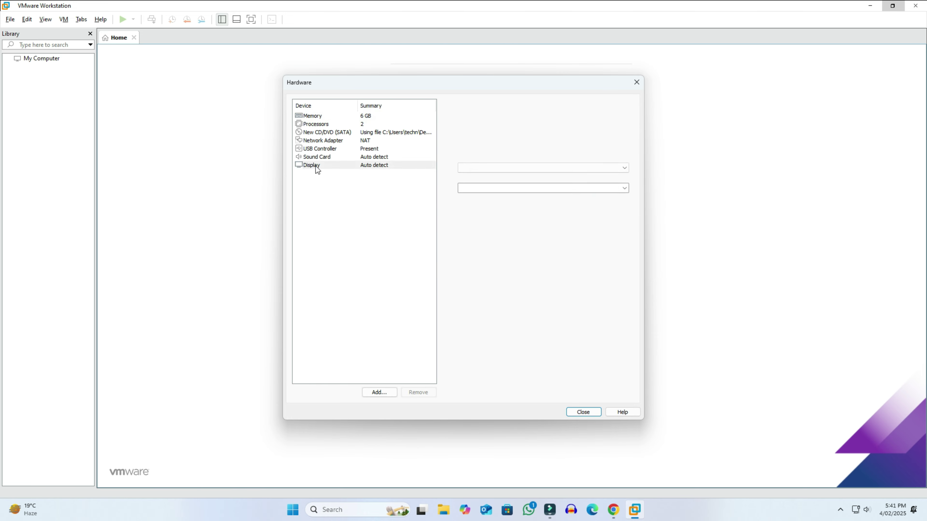
click(453, 112)
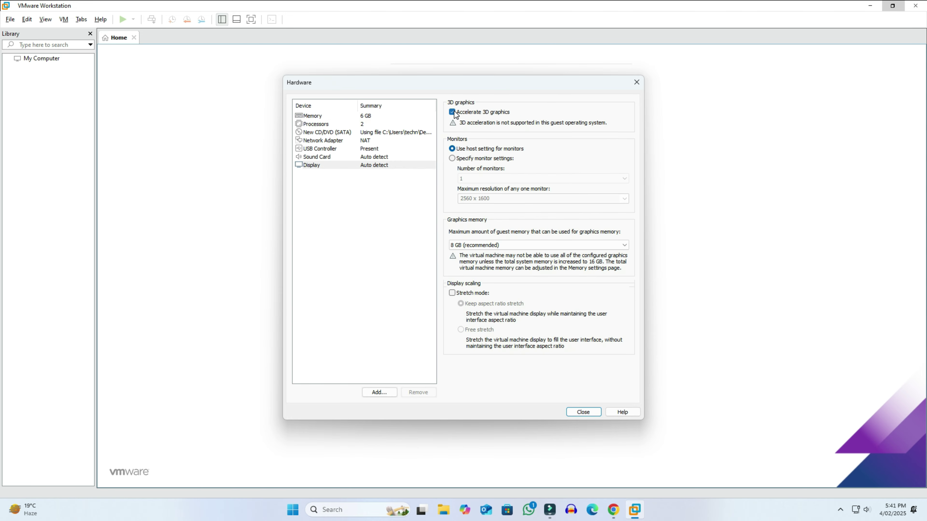
click(583, 412)
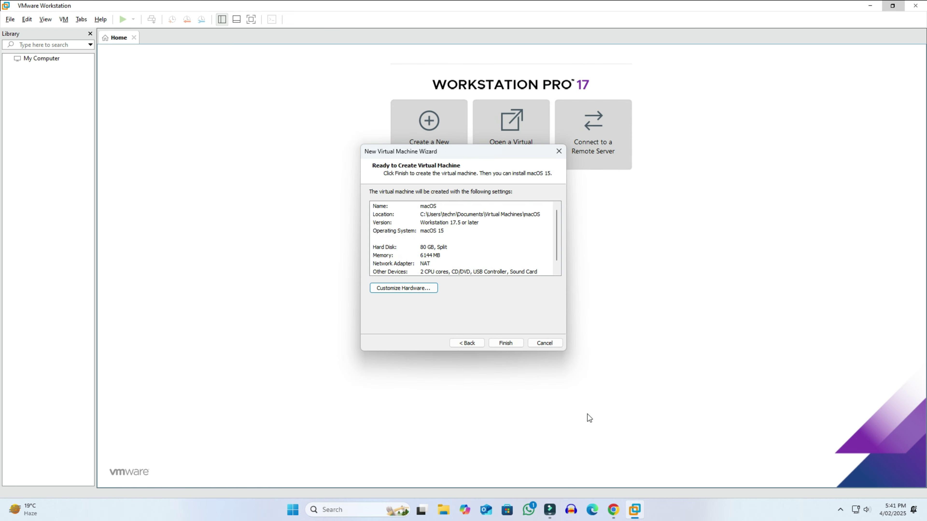
click(506, 343)
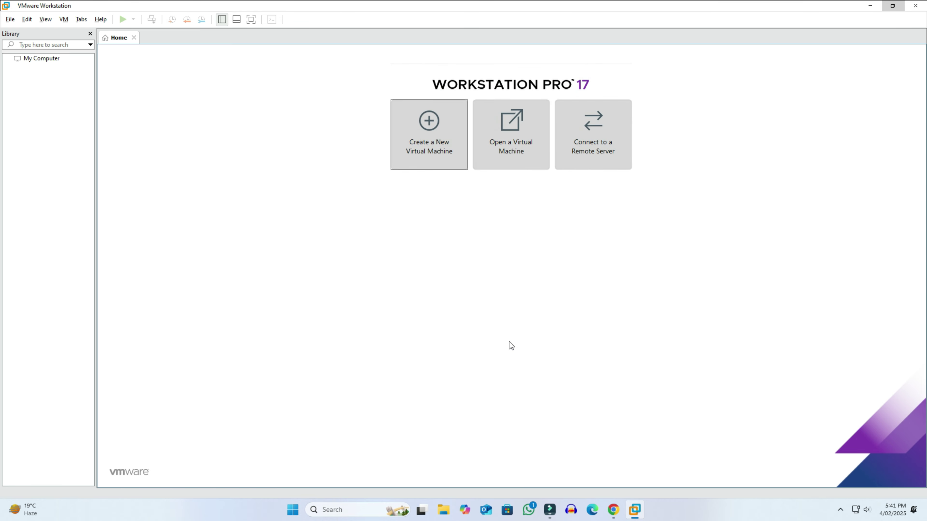